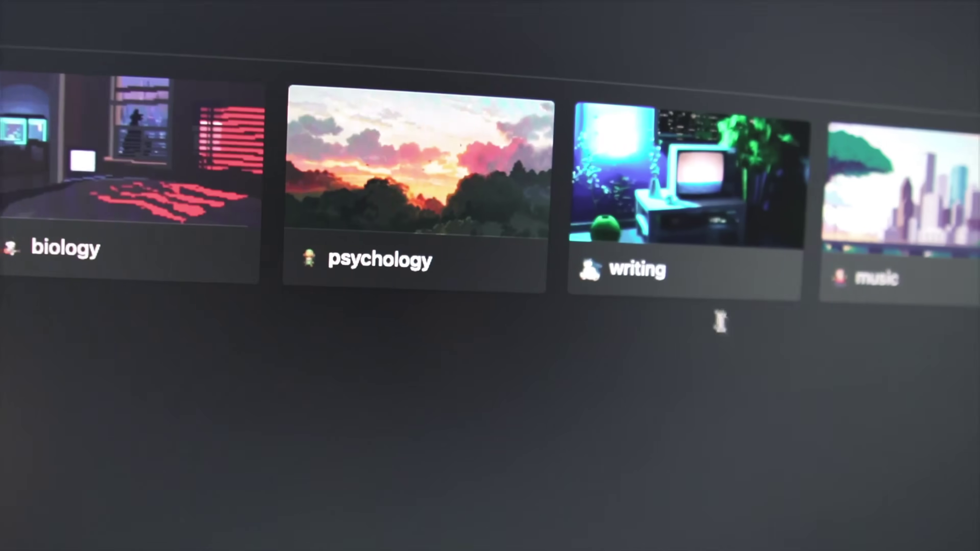
Open the psychology course and set the psych paper's due date to October 28, 2022
{"action": "left_click", "coordinate": [714, 285]}
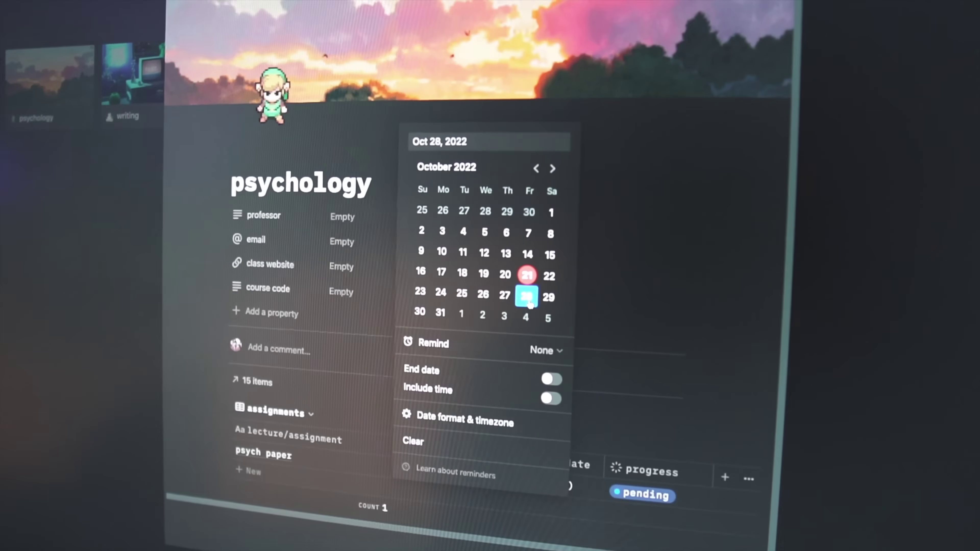
{"action": "left_click", "coordinate": [629, 326]}
{"action": "left_click", "coordinate": [642, 494]}
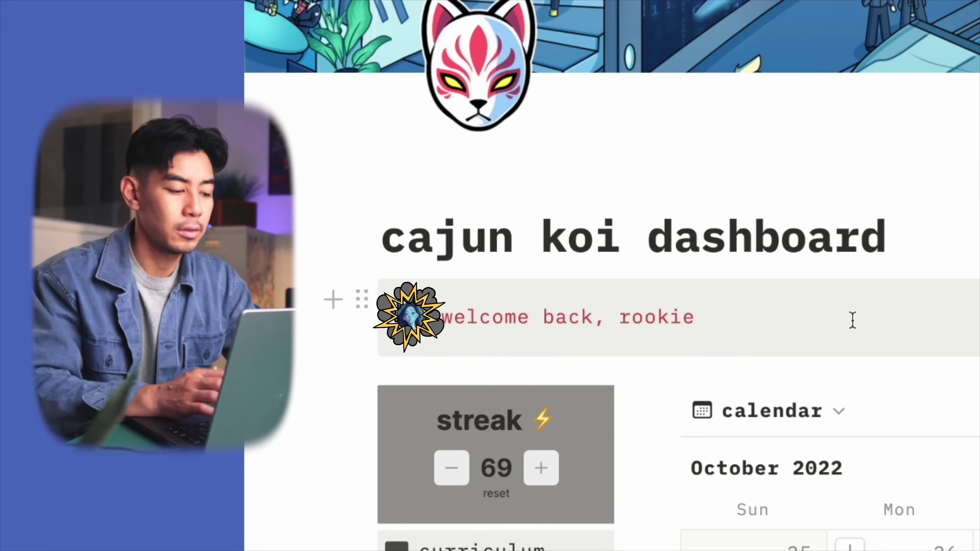
Overwrite the 'welcome back, rookie' callout with a personalised greeting question, then scroll to the calendar
{"action": "key", "text": "ctrl+a"}
{"action": "type", "text": "why are you so sexy matty?"}
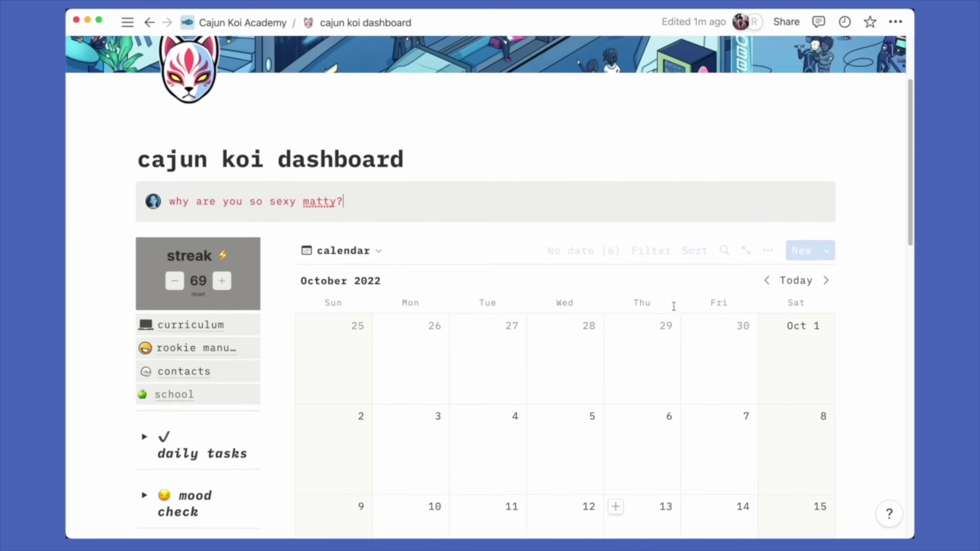
{"action": "scroll", "coordinate": [673, 305], "scroll_direction": "down", "scroll_amount": 5}
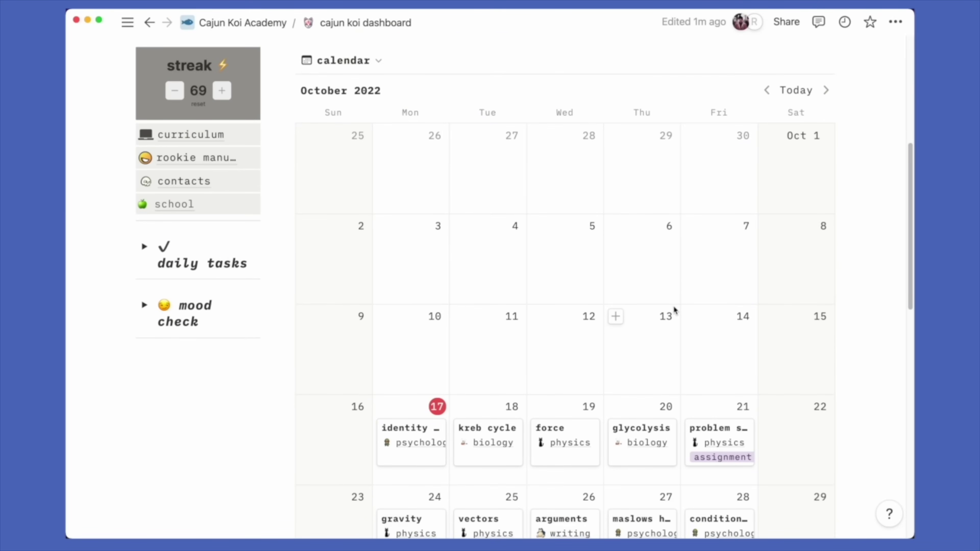
{"action": "scroll", "coordinate": [673, 306], "scroll_direction": "down", "scroll_amount": 2}
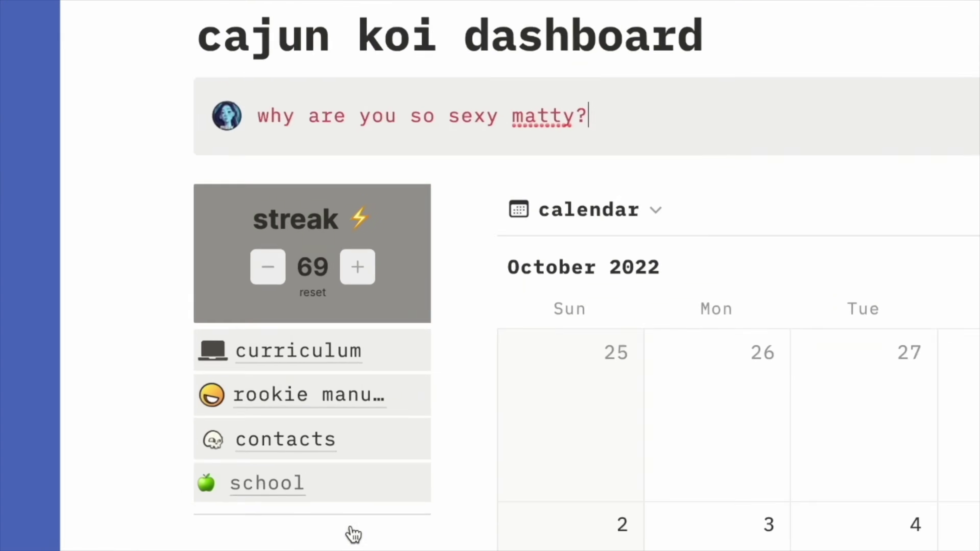
In the curriculum gallery, retitle the music course card to 'chemistry'
{"action": "left_click", "coordinate": [251, 505]}
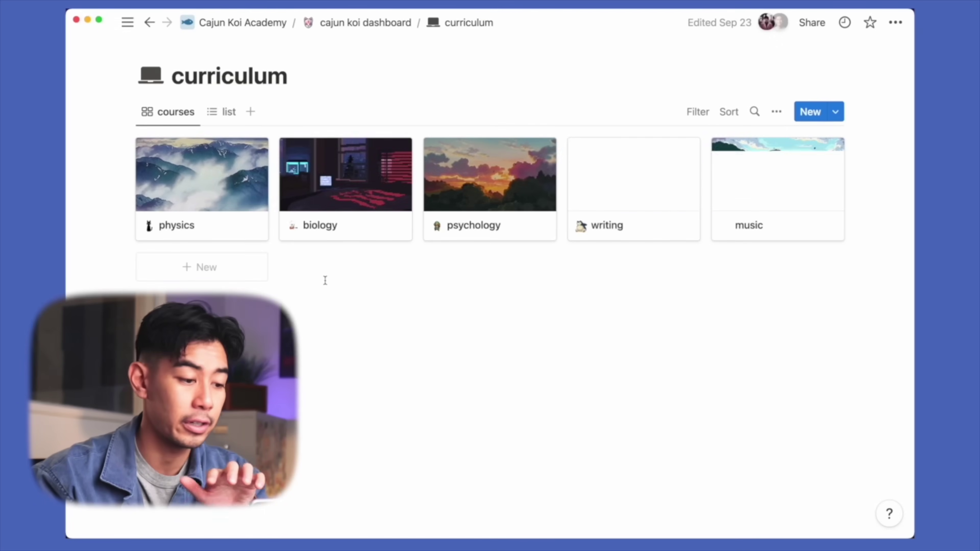
{"action": "left_click", "coordinate": [774, 234]}
{"action": "double_click", "coordinate": [322, 293]}
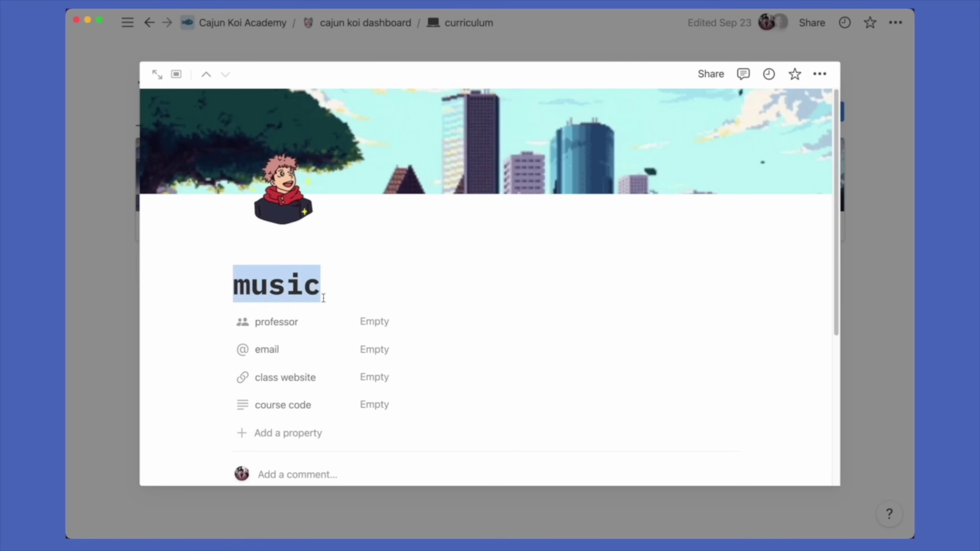
{"action": "type", "text": "chemistry"}
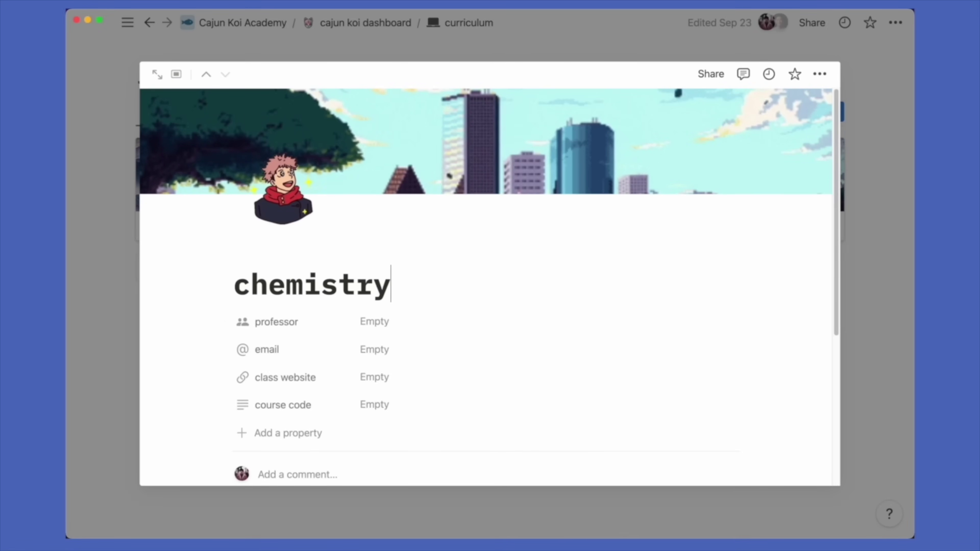
{"action": "key", "text": "Escape"}
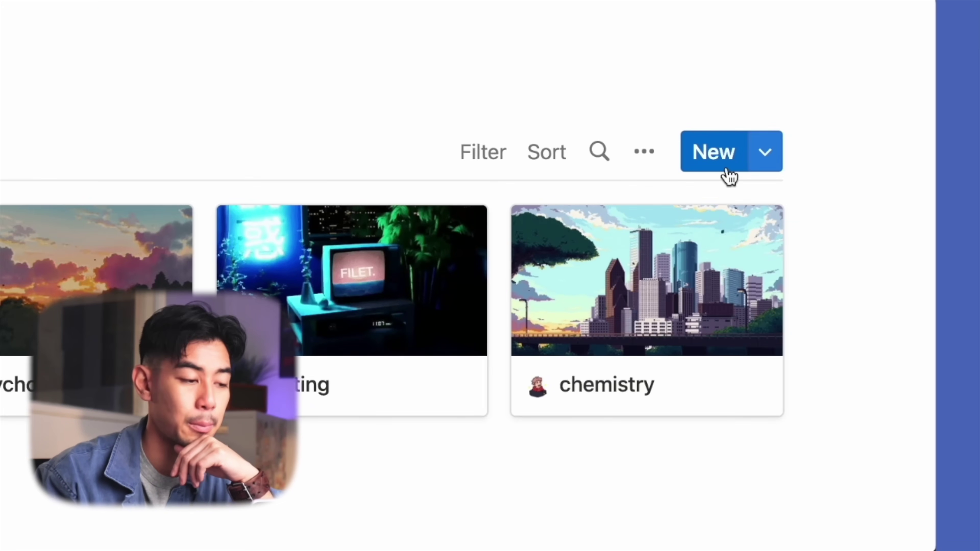
{"action": "left_click", "coordinate": [729, 176]}
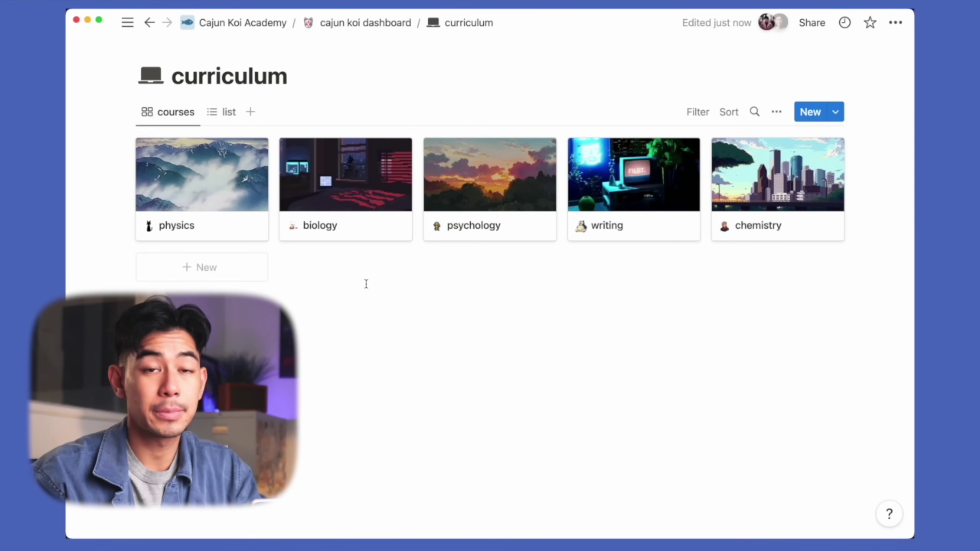
Open the physics course as a full page and enter the professor's name
{"action": "mouse_move", "coordinate": [200, 198]}
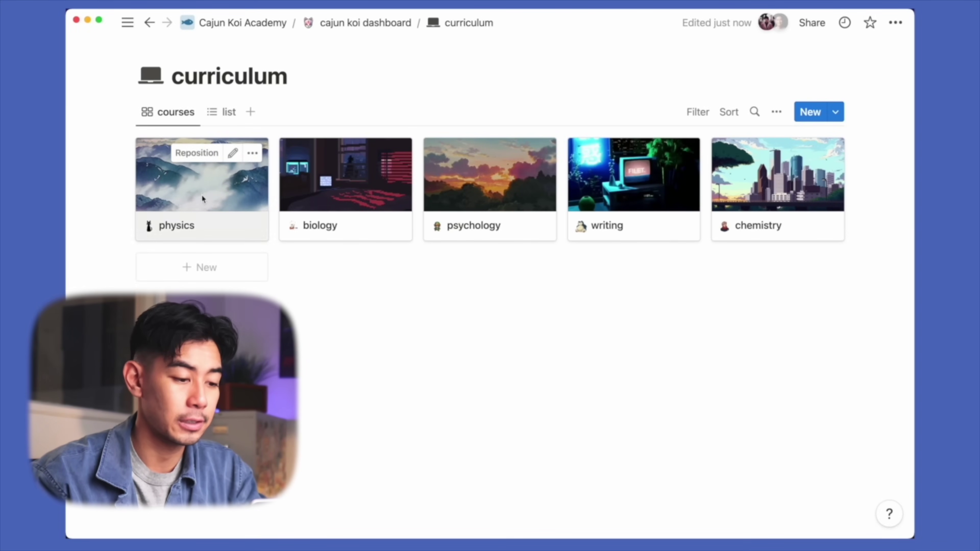
{"action": "left_click", "coordinate": [201, 196]}
{"action": "left_click", "coordinate": [158, 71]}
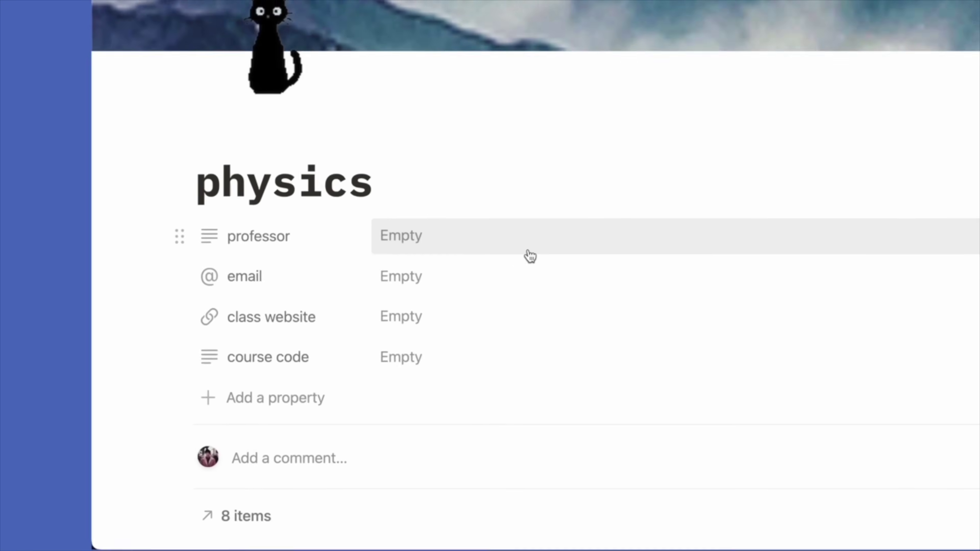
{"action": "left_click", "coordinate": [430, 297]}
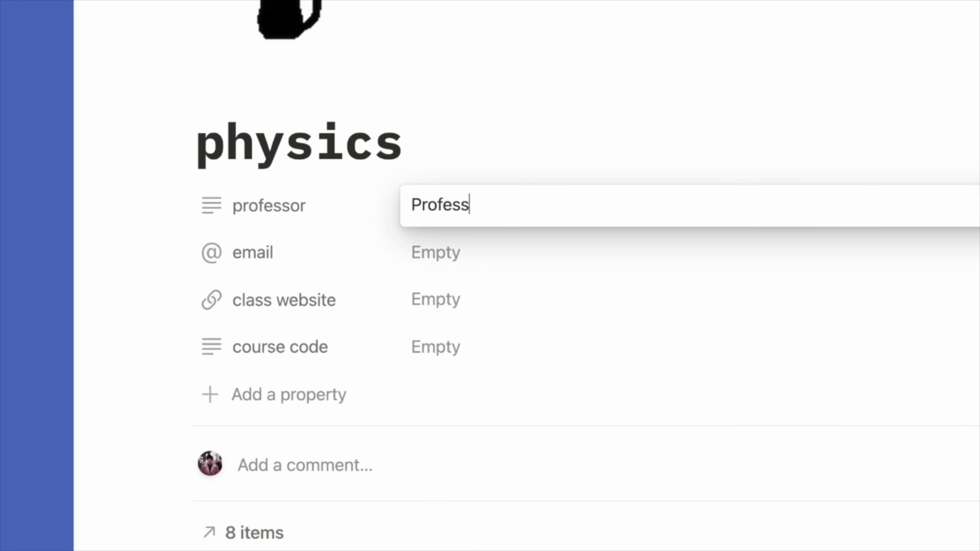
{"action": "key", "text": "Return"}
Fill in the professor's e-mail address in the email property
{"action": "left_click", "coordinate": [559, 255]}
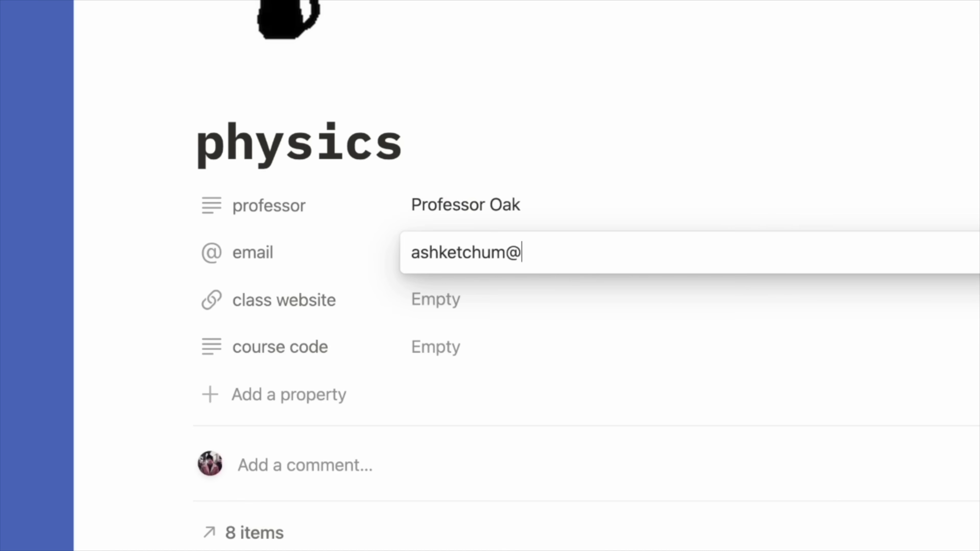
{"action": "key", "text": "Return"}
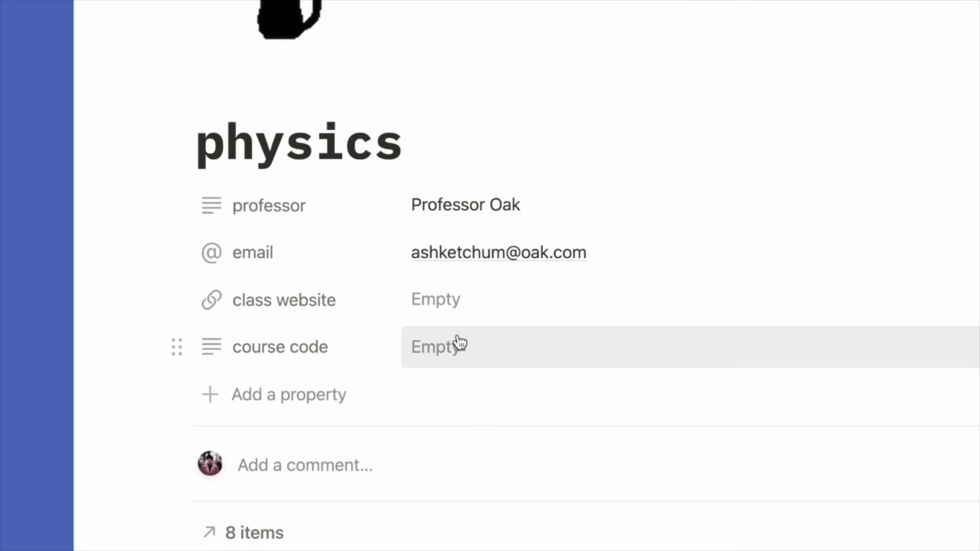
Give the mass, acceleration and newtons laws lectures dates of October 27, 28 and 31
{"action": "scroll", "coordinate": [304, 304], "scroll_direction": "down", "scroll_amount": 7}
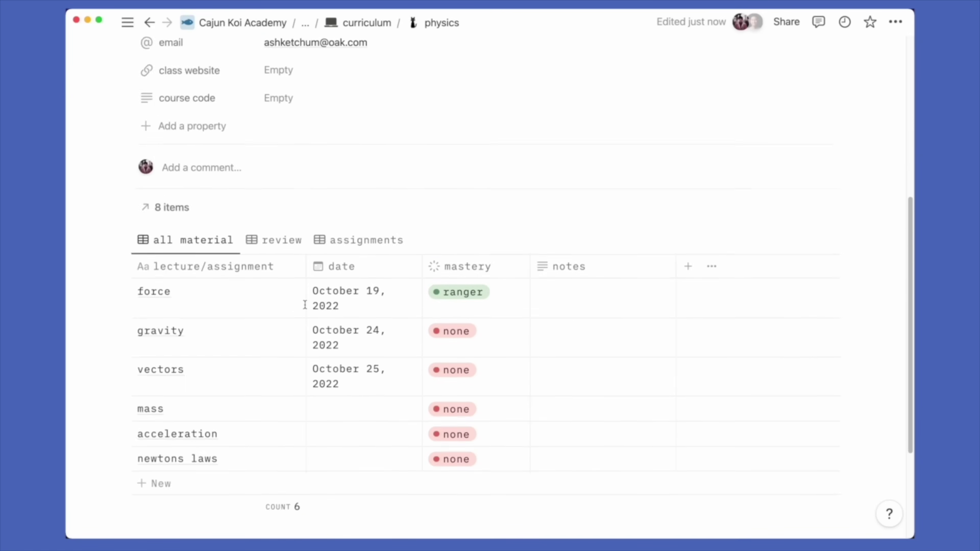
{"action": "scroll", "coordinate": [304, 304], "scroll_direction": "up", "scroll_amount": 3}
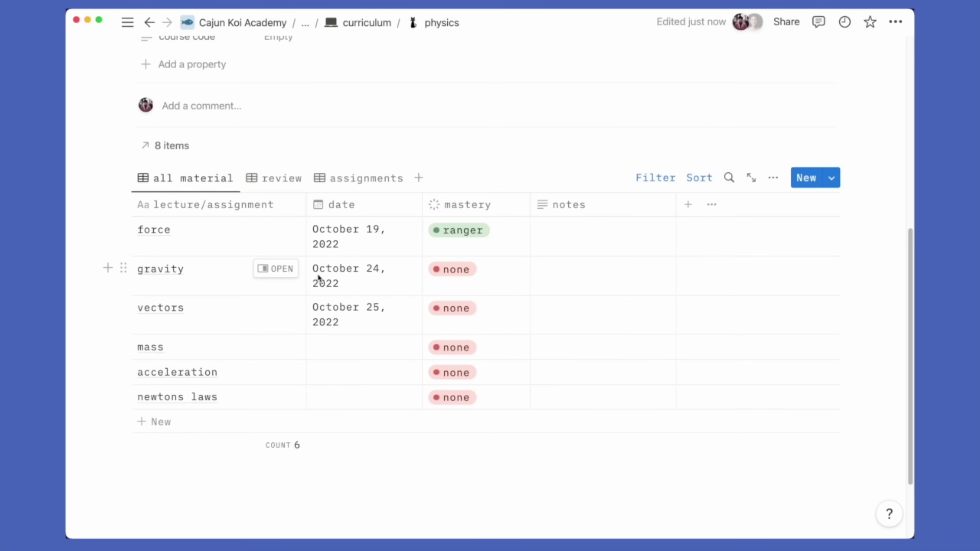
{"action": "key", "text": "Escape"}
{"action": "left_click", "coordinate": [336, 351]}
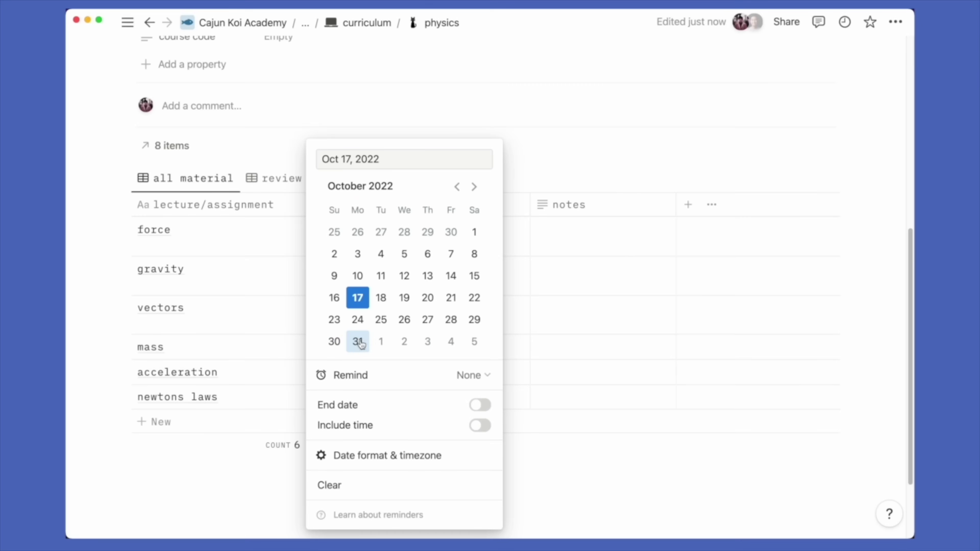
{"action": "left_click", "coordinate": [428, 320]}
{"action": "left_click", "coordinate": [302, 415]}
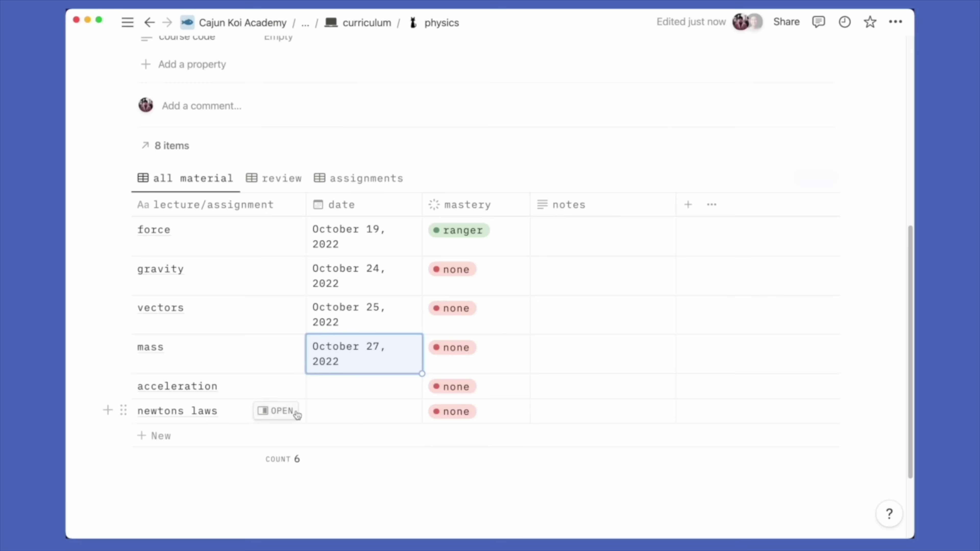
{"action": "left_click", "coordinate": [363, 393]}
{"action": "left_click", "coordinate": [450, 320]}
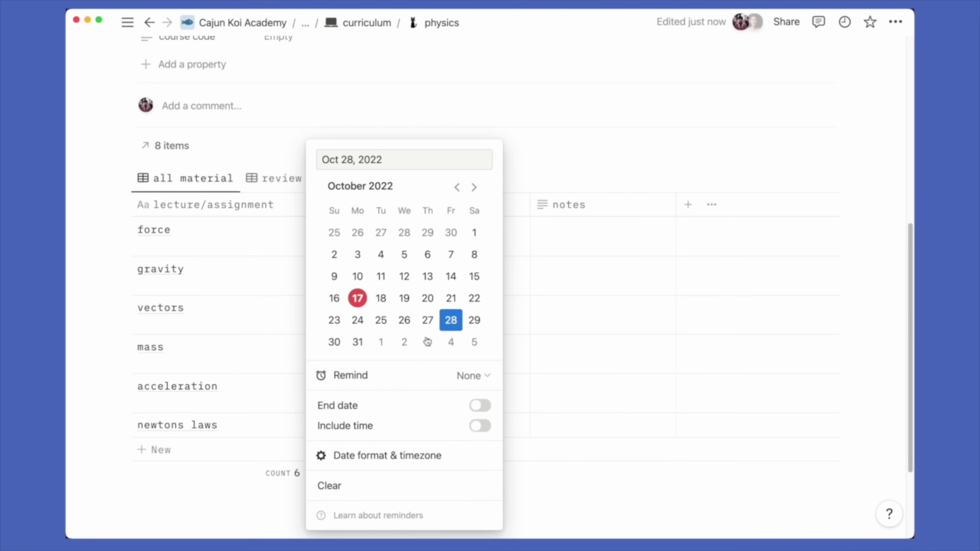
{"action": "key", "text": "Escape"}
{"action": "left_click", "coordinate": [348, 429]}
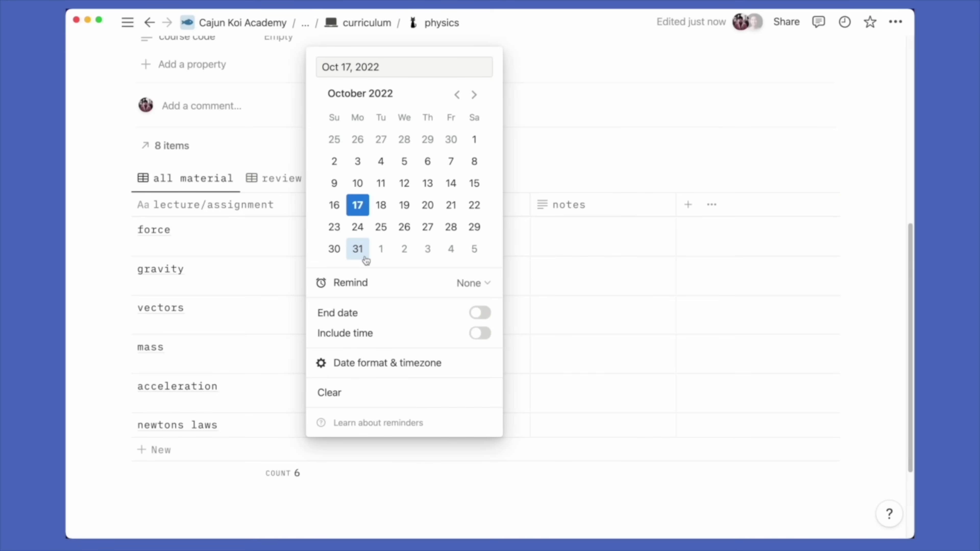
{"action": "left_click", "coordinate": [358, 249]}
{"action": "key", "text": "Escape"}
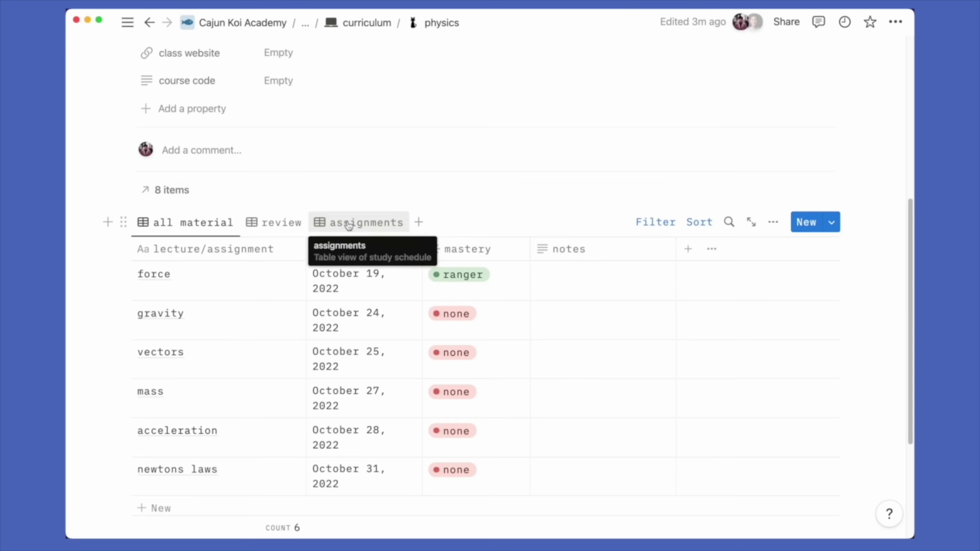
In the assignments view, add 'problem set #3' due November 4, 2022
{"action": "left_click", "coordinate": [349, 225]}
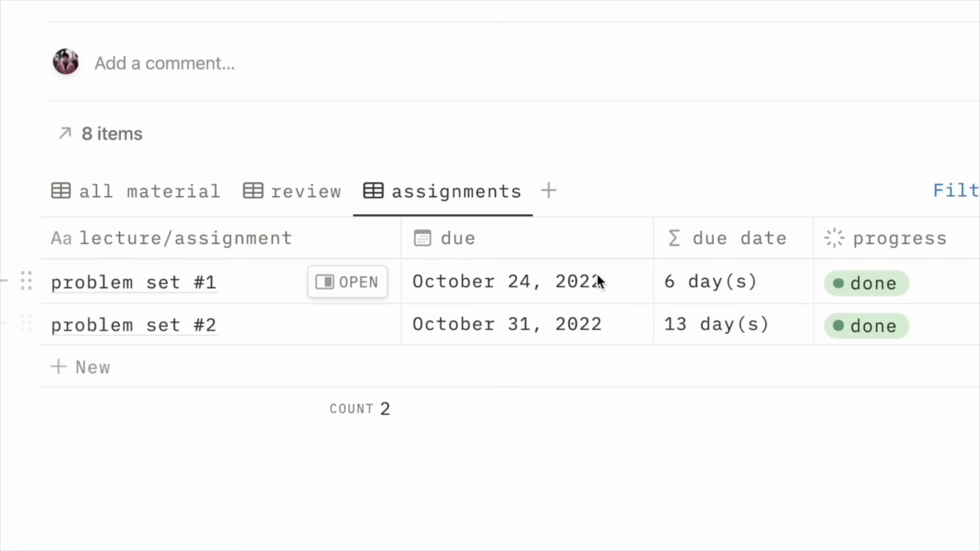
{"action": "left_click", "coordinate": [131, 367]}
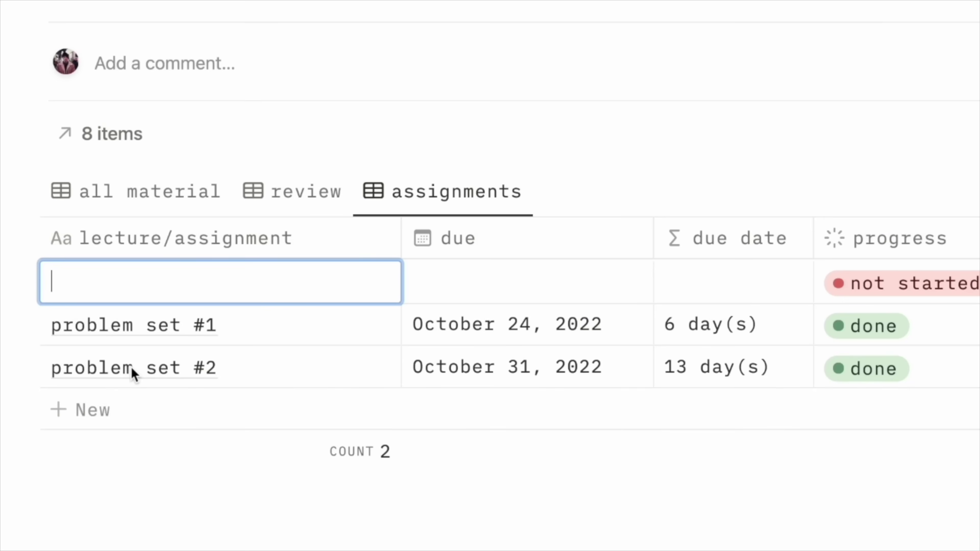
{"action": "type", "text": "problem set #3"}
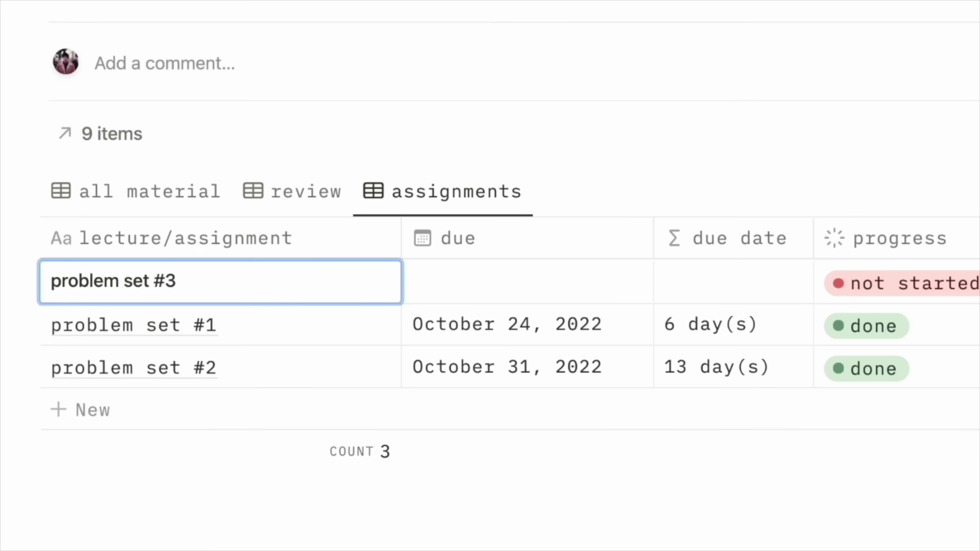
{"action": "key", "text": "Return"}
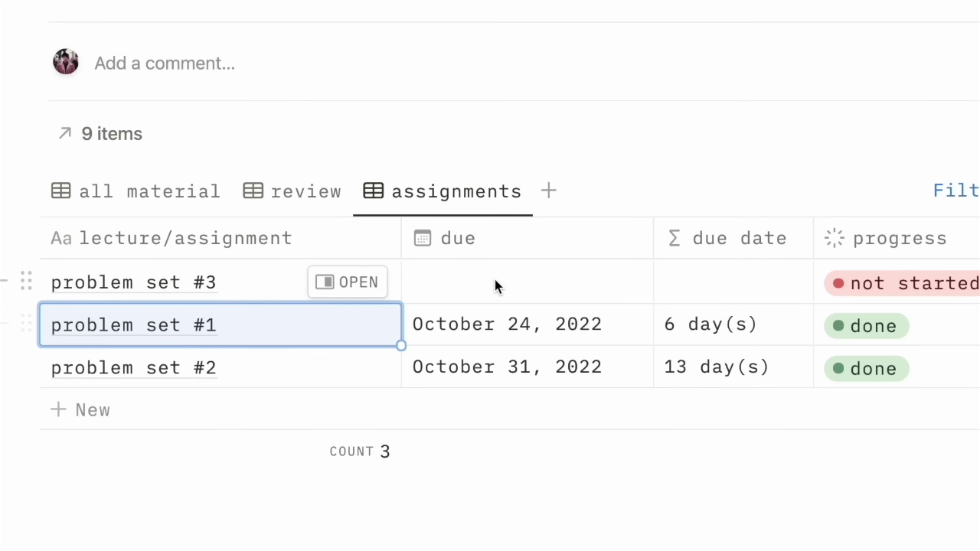
{"action": "left_click", "coordinate": [496, 289]}
{"action": "left_click", "coordinate": [713, 122]}
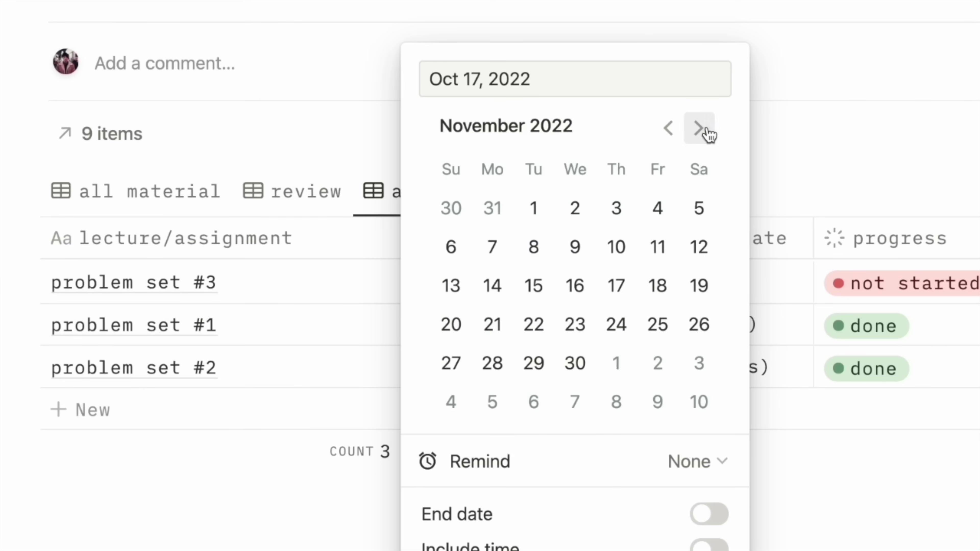
{"action": "left_click", "coordinate": [667, 219]}
{"action": "key", "text": "Escape"}
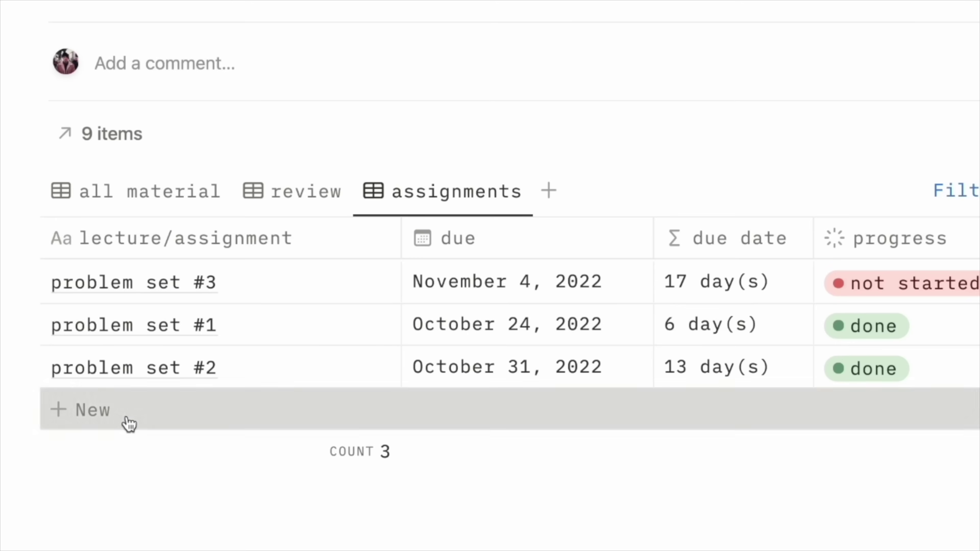
Add a 'finals' assignment due November 18, 2022
{"action": "left_click", "coordinate": [127, 422]}
{"action": "type", "text": "finals"}
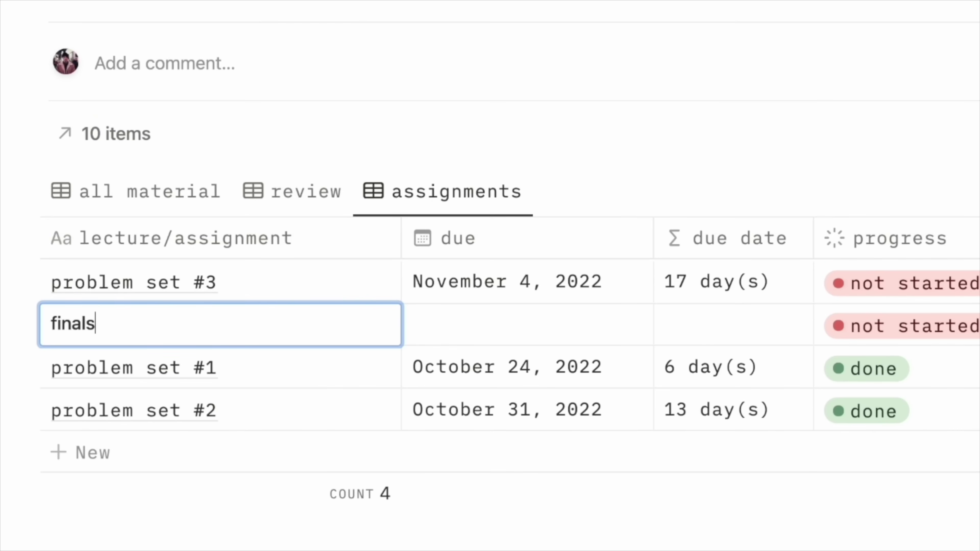
{"action": "key", "text": "Escape"}
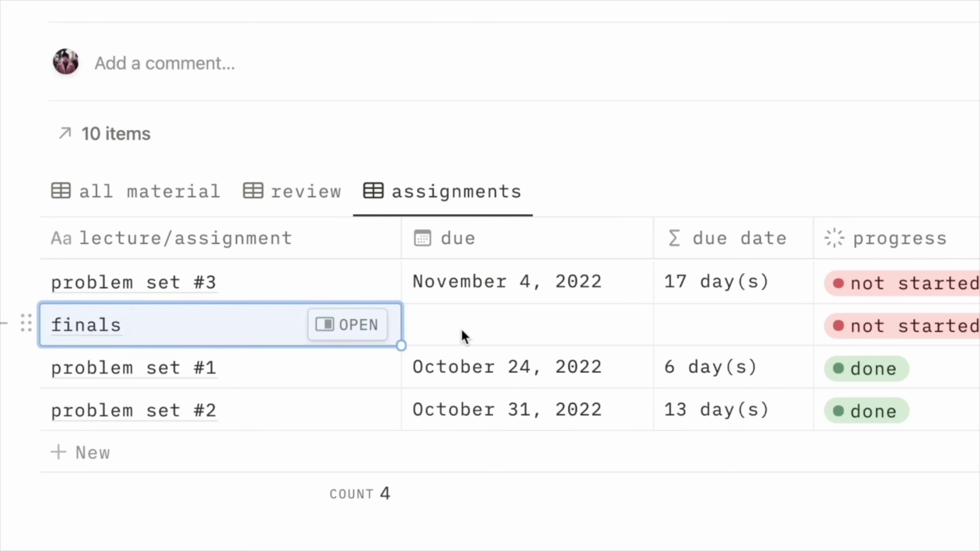
{"action": "left_click", "coordinate": [462, 335]}
{"action": "left_click", "coordinate": [710, 126]}
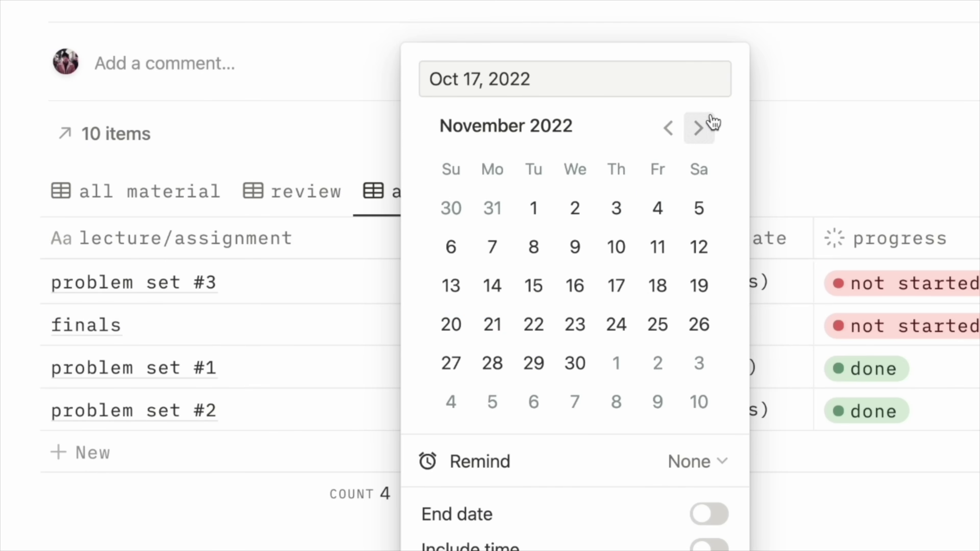
{"action": "left_click", "coordinate": [657, 285]}
{"action": "left_click", "coordinate": [750, 302]}
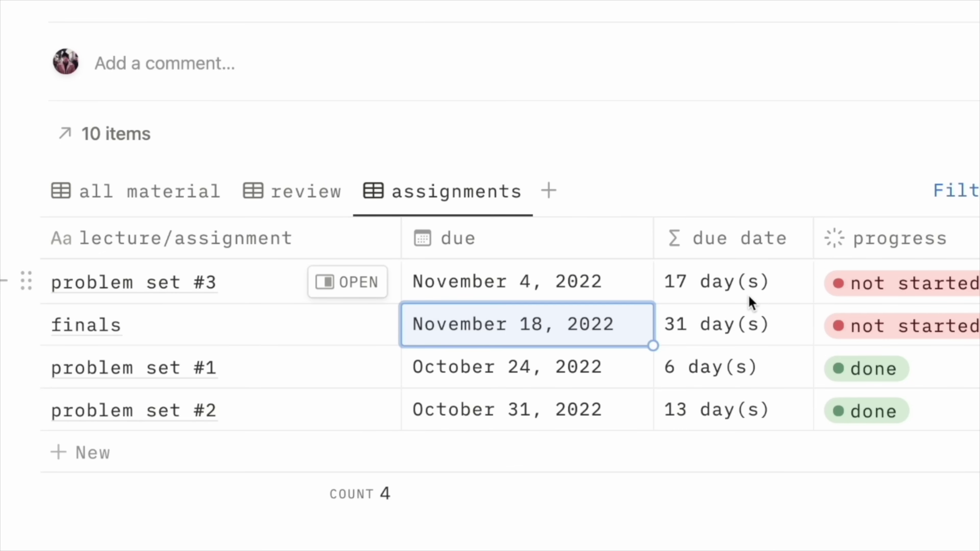
{"action": "left_click", "coordinate": [640, 165]}
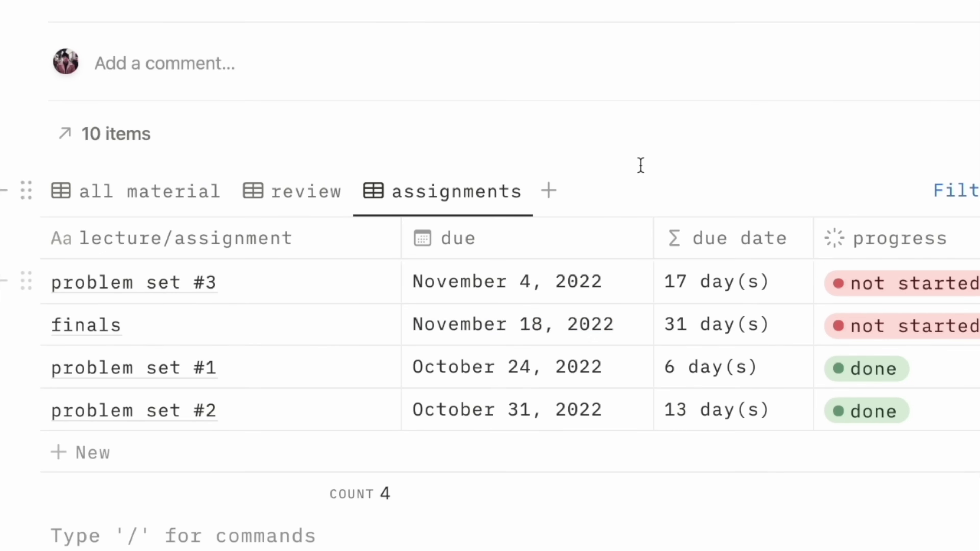
Move problem set #3's due date back to October 17, then go up to the curriculum page
{"action": "left_click", "coordinate": [575, 281]}
{"action": "left_click", "coordinate": [669, 140]}
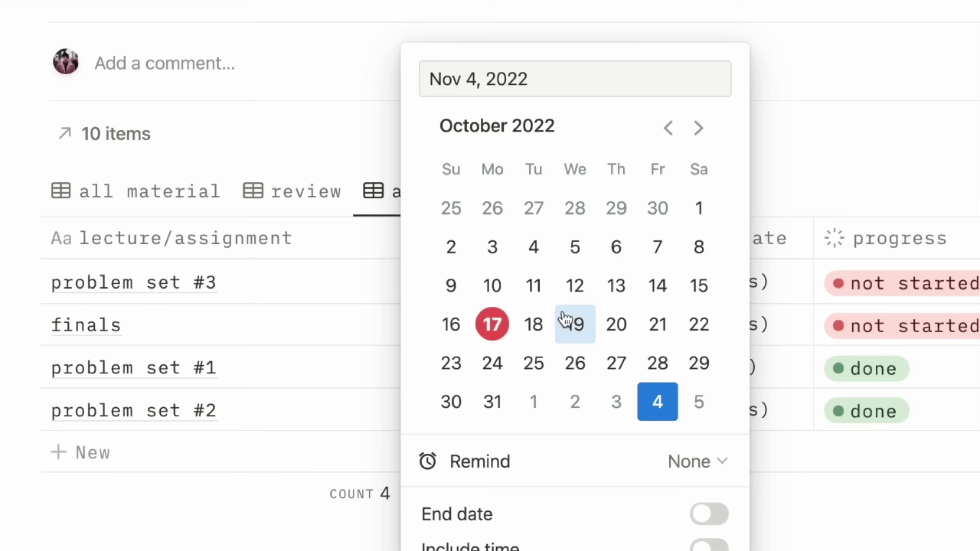
{"action": "left_click", "coordinate": [538, 330]}
{"action": "left_click", "coordinate": [878, 197]}
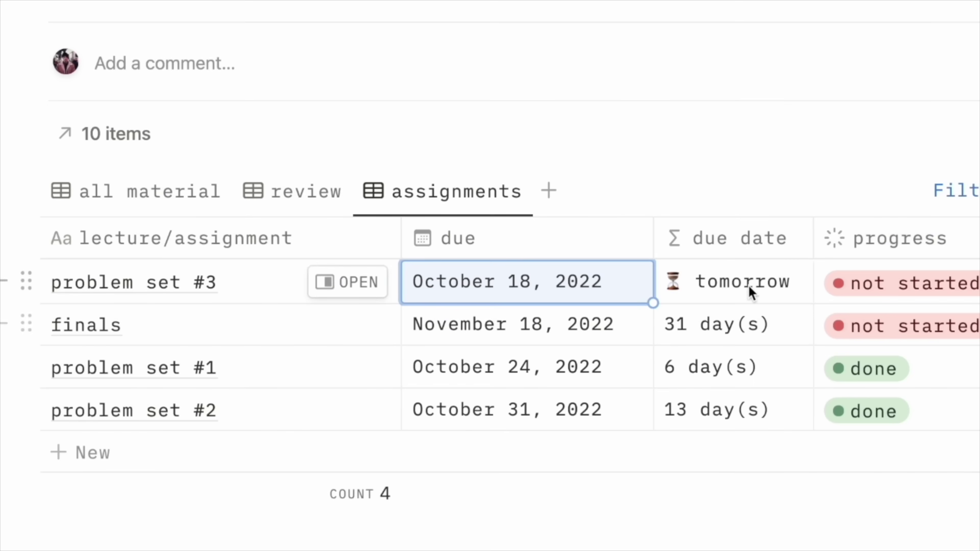
{"action": "left_click", "coordinate": [525, 287]}
{"action": "left_click", "coordinate": [492, 322]}
{"action": "key", "text": "Escape"}
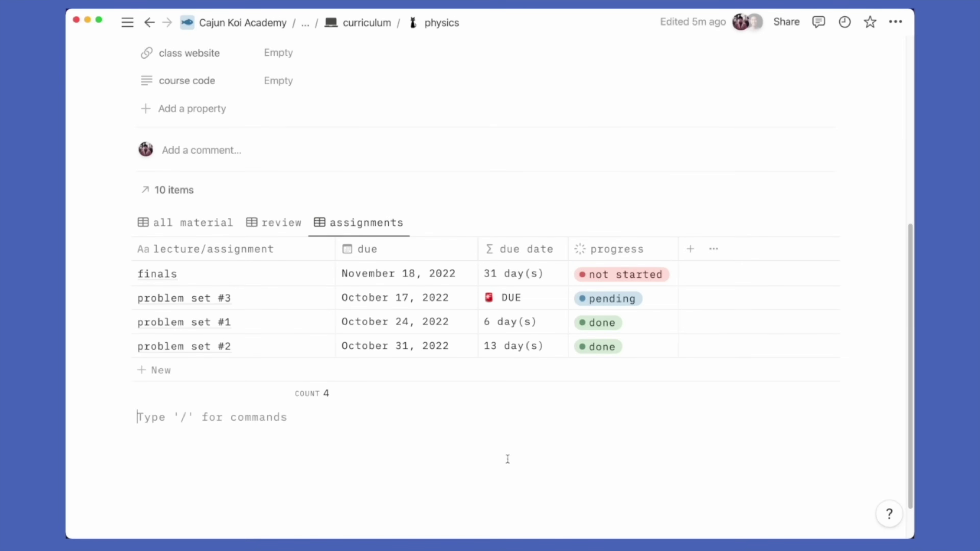
{"action": "left_click", "coordinate": [366, 22]}
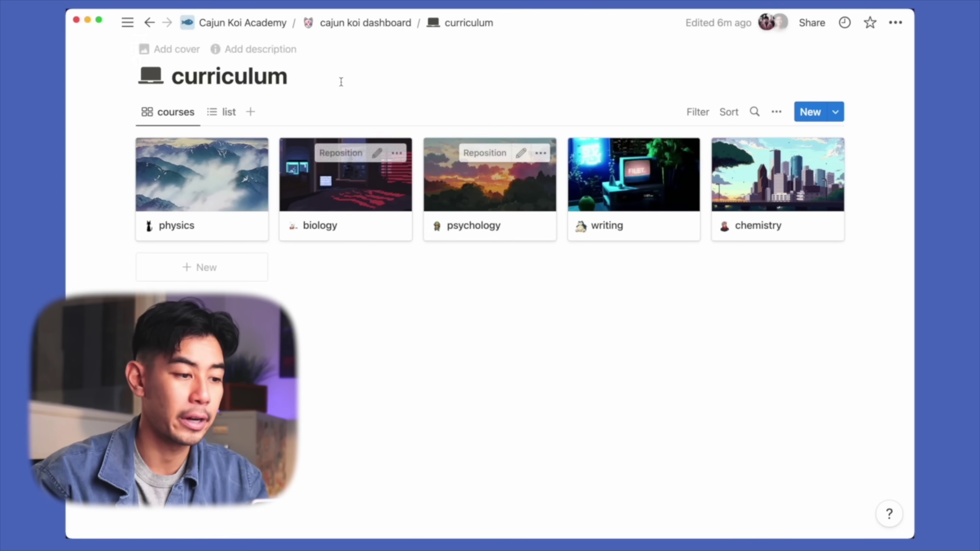
Return to the cajun koi dashboard and switch its schedule view to the assignments table
{"action": "left_click", "coordinate": [379, 22]}
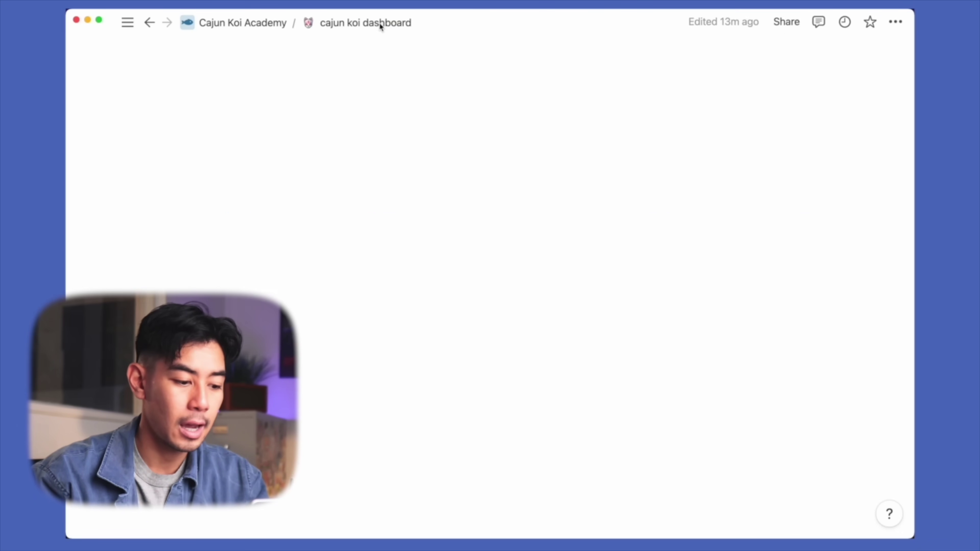
{"action": "scroll", "coordinate": [441, 218], "scroll_direction": "down", "scroll_amount": 5}
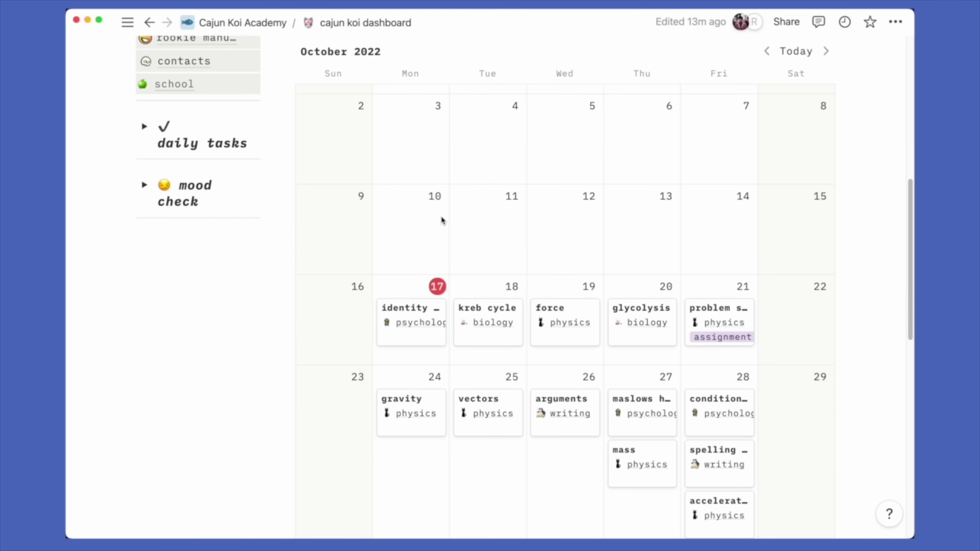
{"action": "scroll", "coordinate": [440, 216], "scroll_direction": "down", "scroll_amount": 3}
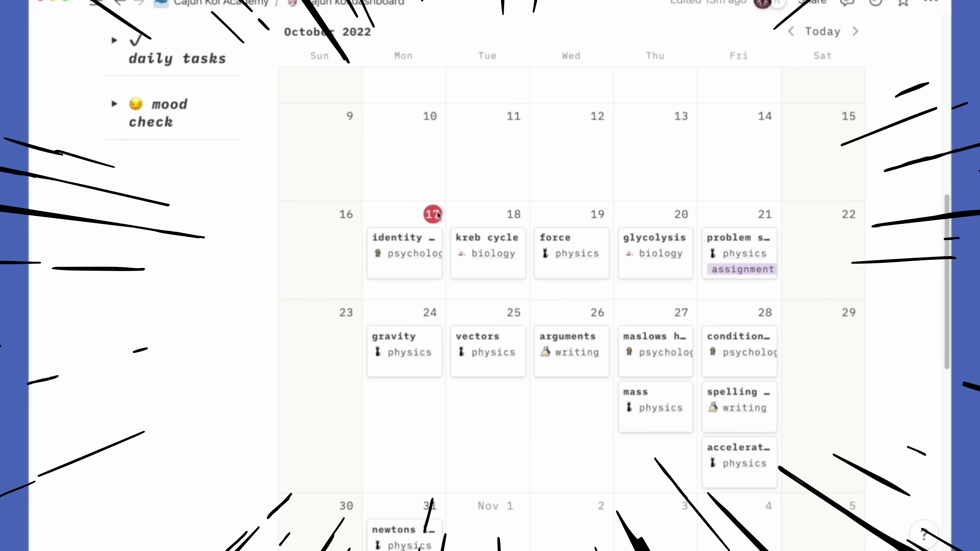
{"action": "scroll", "coordinate": [439, 215], "scroll_direction": "up", "scroll_amount": 10}
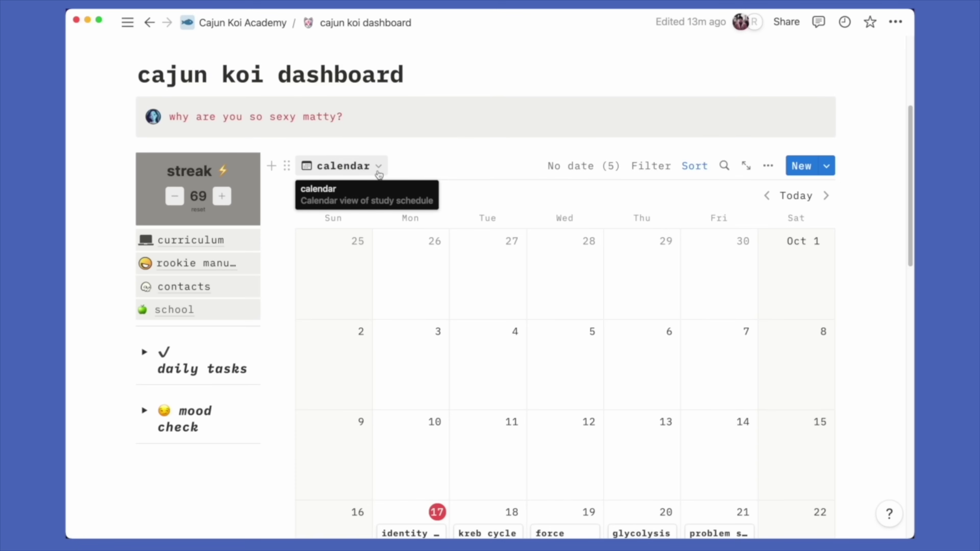
{"action": "left_click", "coordinate": [379, 174]}
{"action": "left_click", "coordinate": [339, 278]}
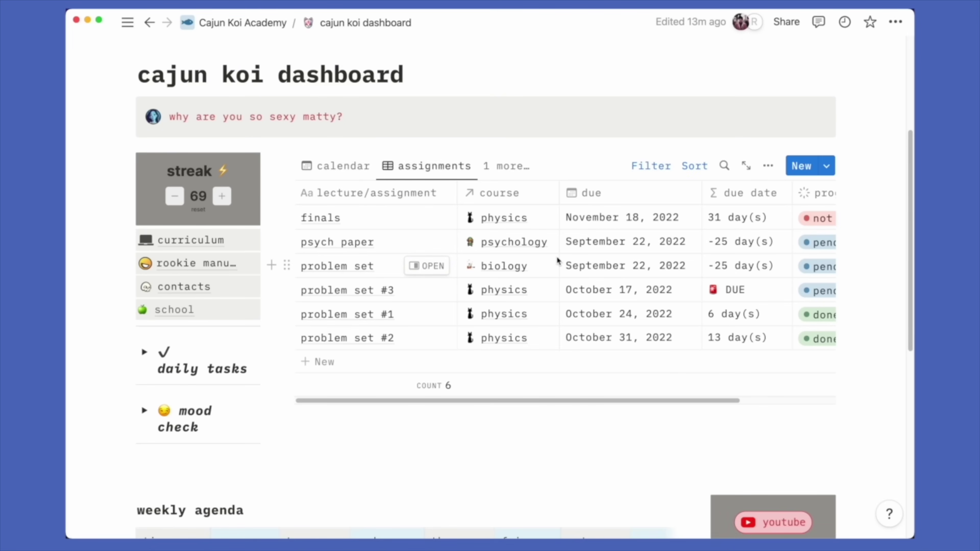
Open the contacts page from the dashboard's links
{"action": "scroll", "coordinate": [218, 396], "scroll_direction": "up", "scroll_amount": 5}
{"action": "scroll", "coordinate": [217, 392], "scroll_direction": "down", "scroll_amount": 3}
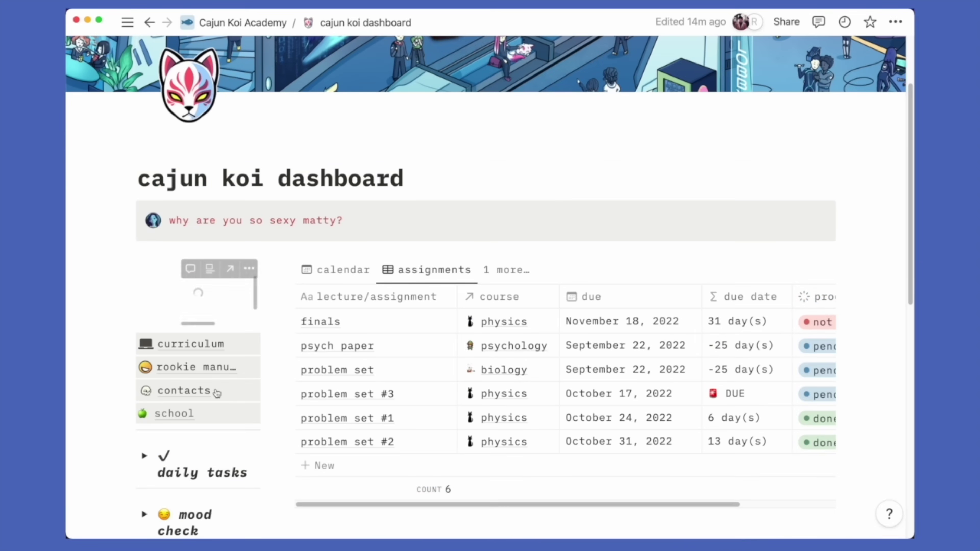
{"action": "left_click", "coordinate": [185, 390]}
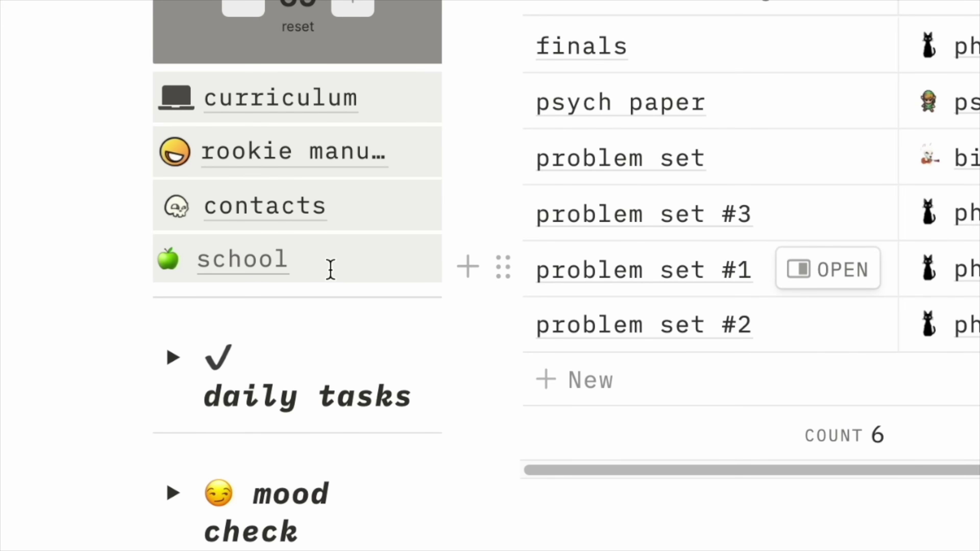
Select the 'school' link text to check which page it targets, then dismiss the link search
{"action": "double_click", "coordinate": [331, 269]}
{"action": "left_click", "coordinate": [334, 268]}
{"action": "left_click_drag", "start_coordinate": [333, 267], "coordinate": [253, 268]}
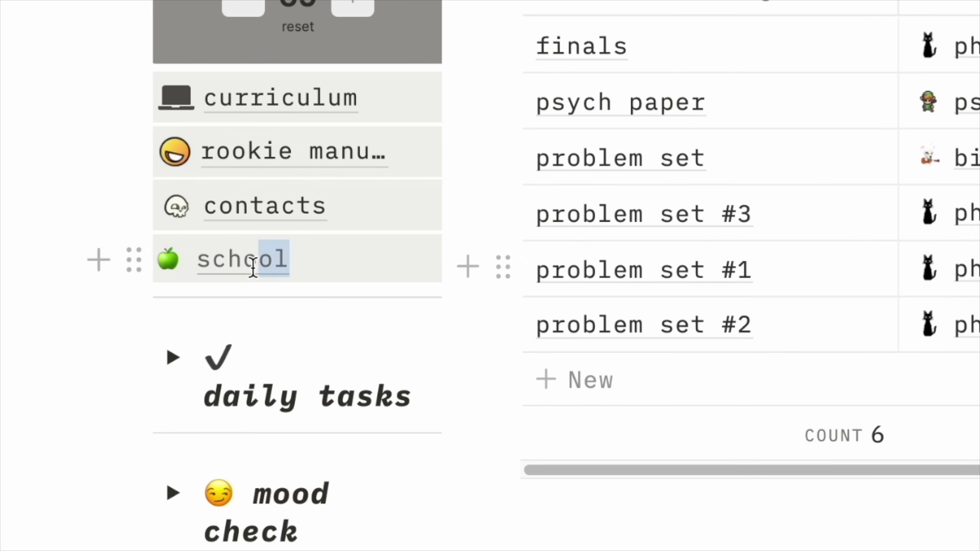
{"action": "left_click", "coordinate": [286, 190]}
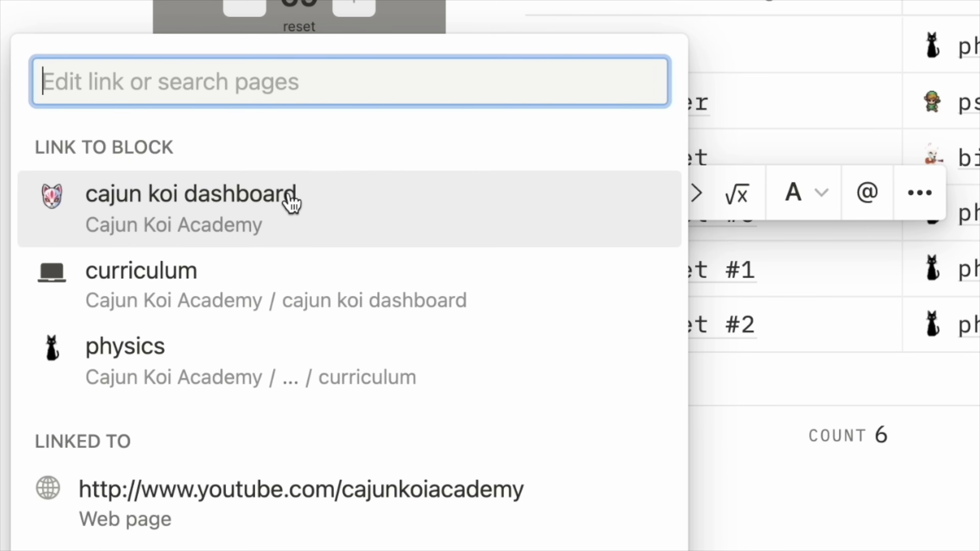
{"action": "left_click", "coordinate": [291, 203]}
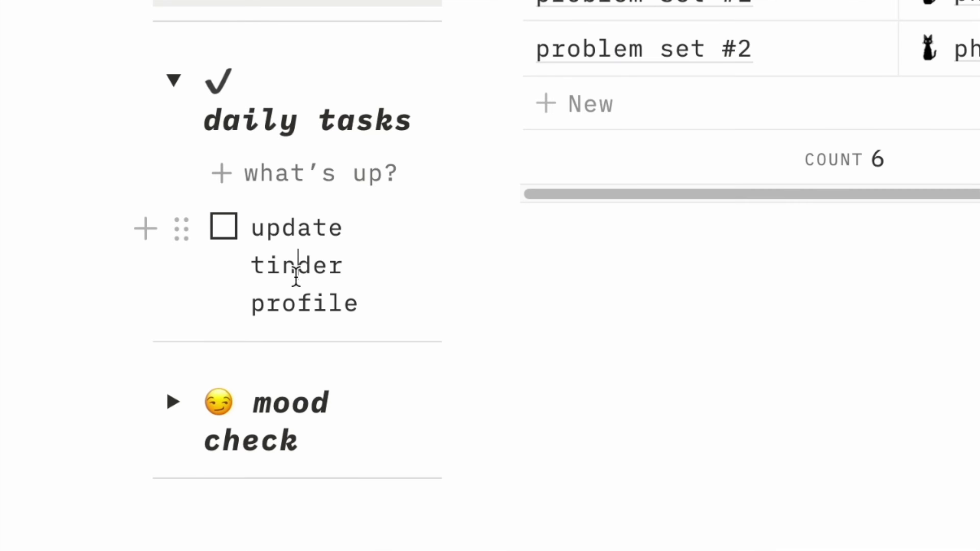
Delete the old daily to-do and start a new list with two 'todo' items
{"action": "triple_click", "coordinate": [295, 278]}
{"action": "key", "text": "BackSpace"}
{"action": "key", "text": "BackSpace"}
{"action": "key", "text": "BackSpace"}
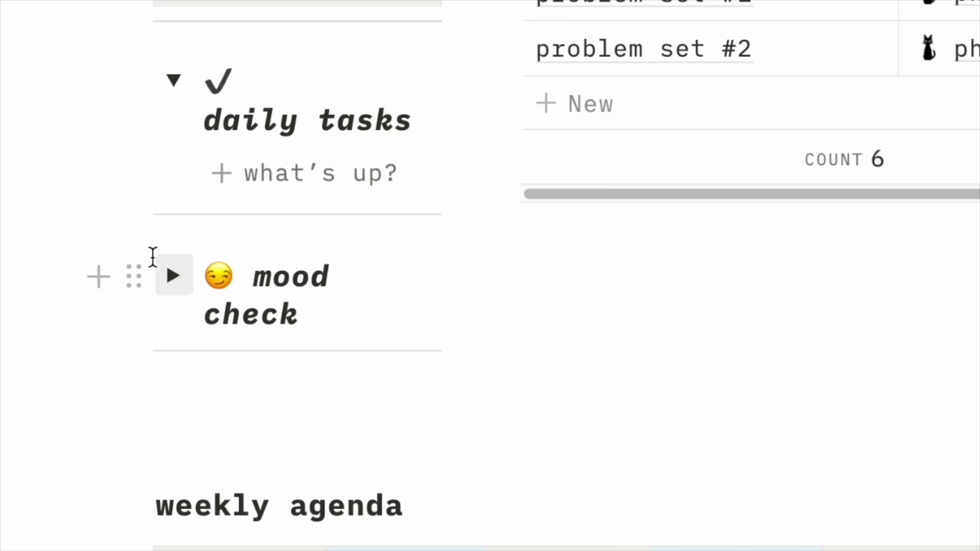
{"action": "left_click", "coordinate": [222, 182]}
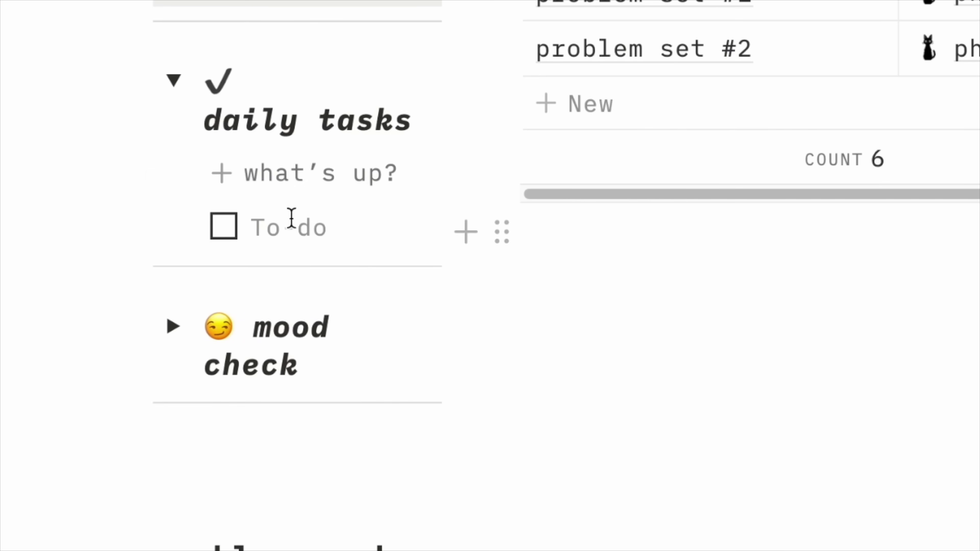
{"action": "type", "text": "todo"}
{"action": "key", "text": "Return"}
{"action": "type", "text": "todo"}
{"action": "key", "text": "Return"}
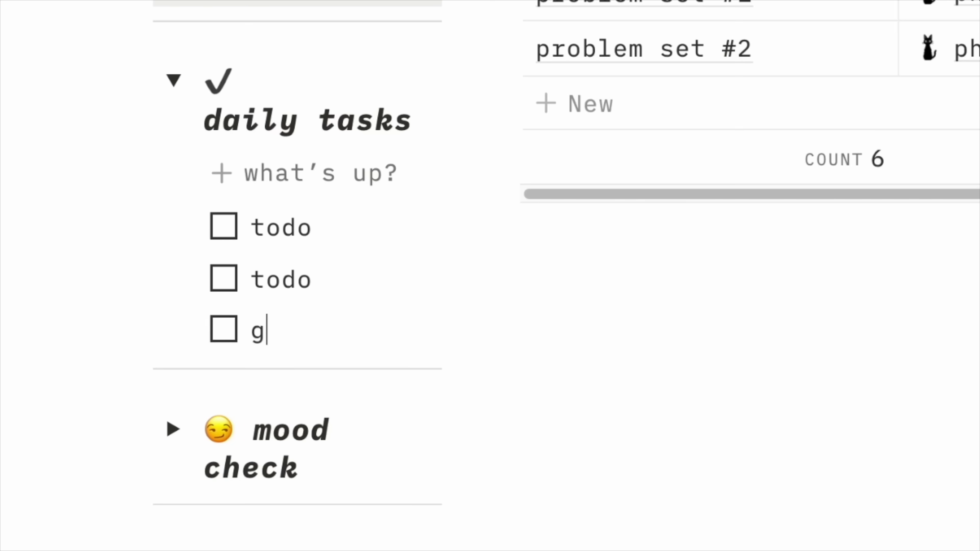
Add grocery shop, clean room and paying a friend back, fix a typo, and tick off two to-dos
{"action": "key", "text": "Return"}
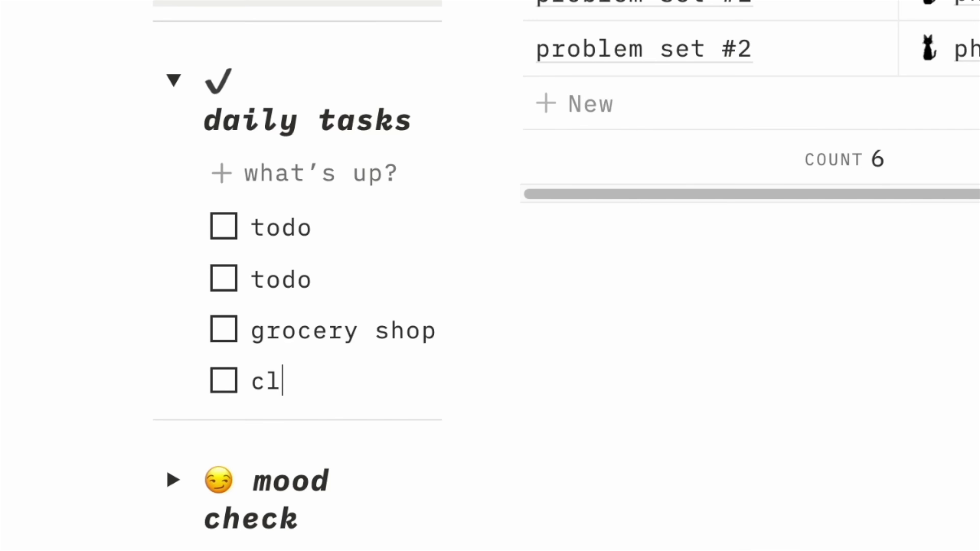
{"action": "type", "text": "clean room"}
{"action": "key", "text": "Return"}
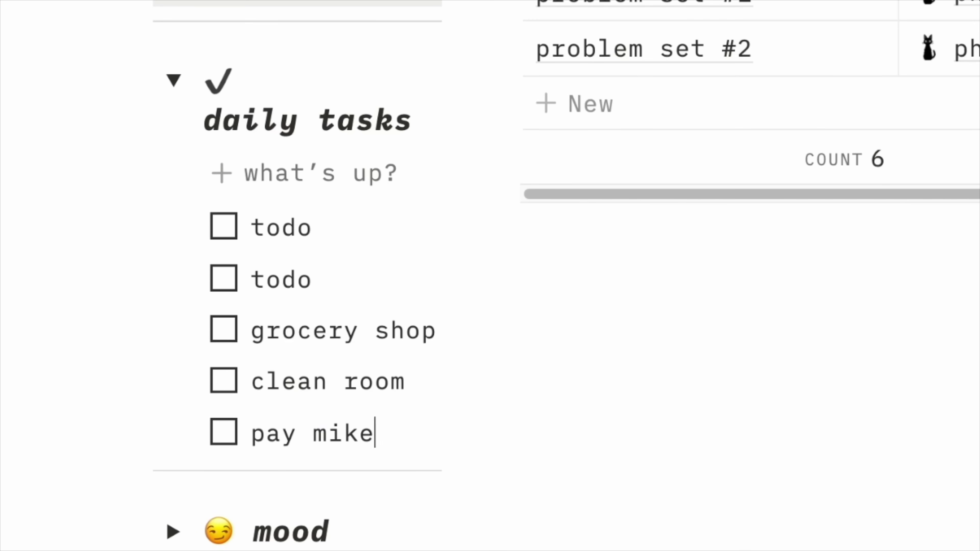
{"action": "key", "text": "BackSpace"}
{"action": "type", "text": "ck"}
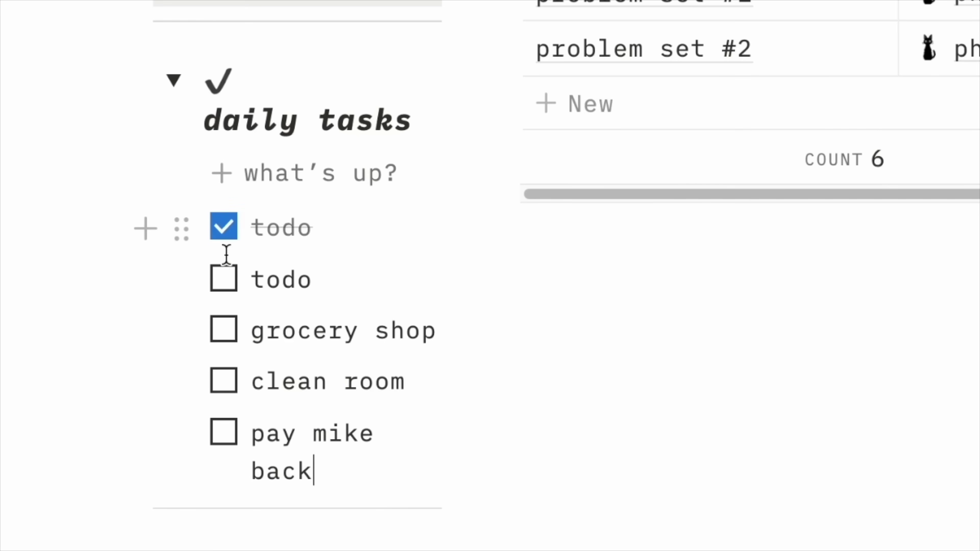
{"action": "left_click", "coordinate": [223, 329]}
{"action": "left_click", "coordinate": [223, 380]}
{"action": "left_click_drag", "start_coordinate": [227, 401], "coordinate": [298, 224]}
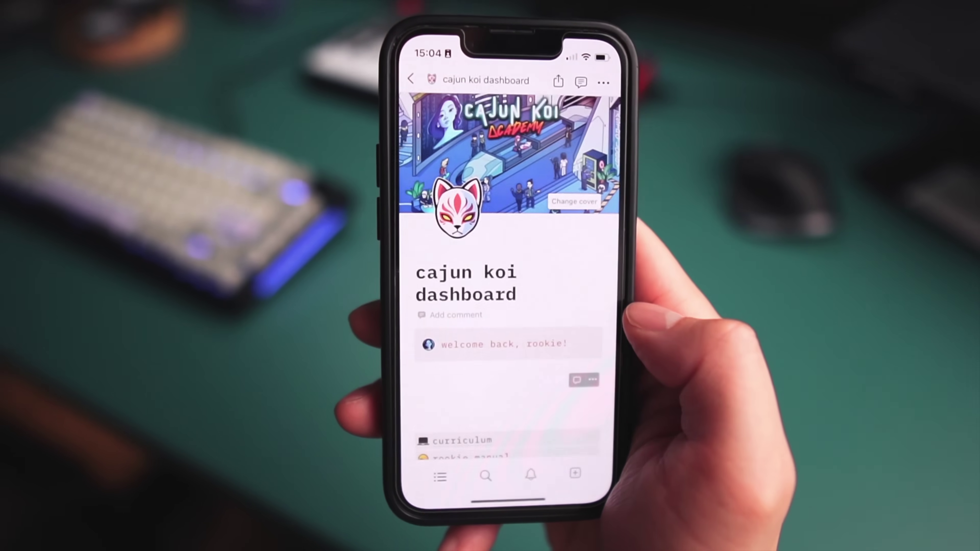
On the phone's cajun koi dashboard, start a new daily to-do in the To-do placeholder
{"action": "scroll", "coordinate": [501, 289], "scroll_direction": "down", "scroll_amount": 10}
{"action": "scroll", "coordinate": [513, 270], "scroll_direction": "up", "scroll_amount": 5}
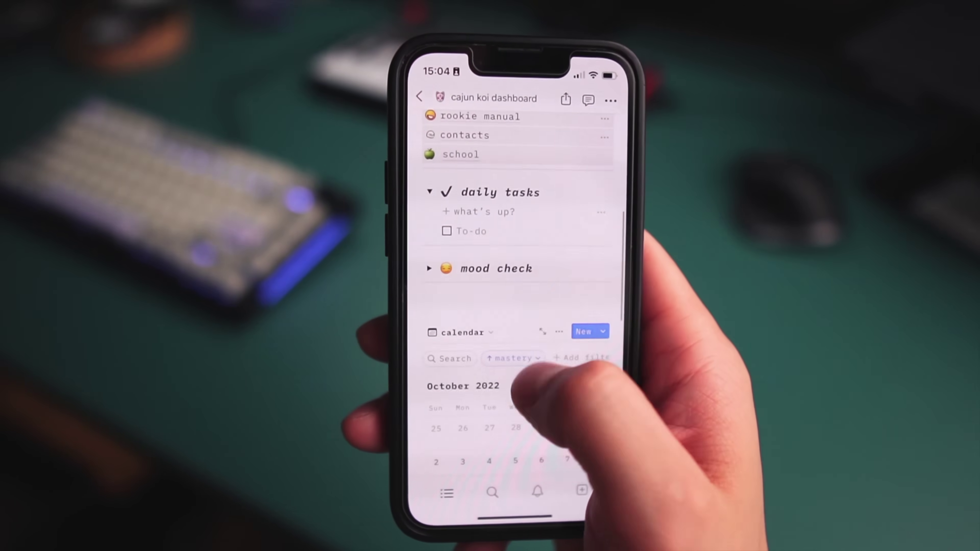
{"action": "left_click", "coordinate": [482, 304]}
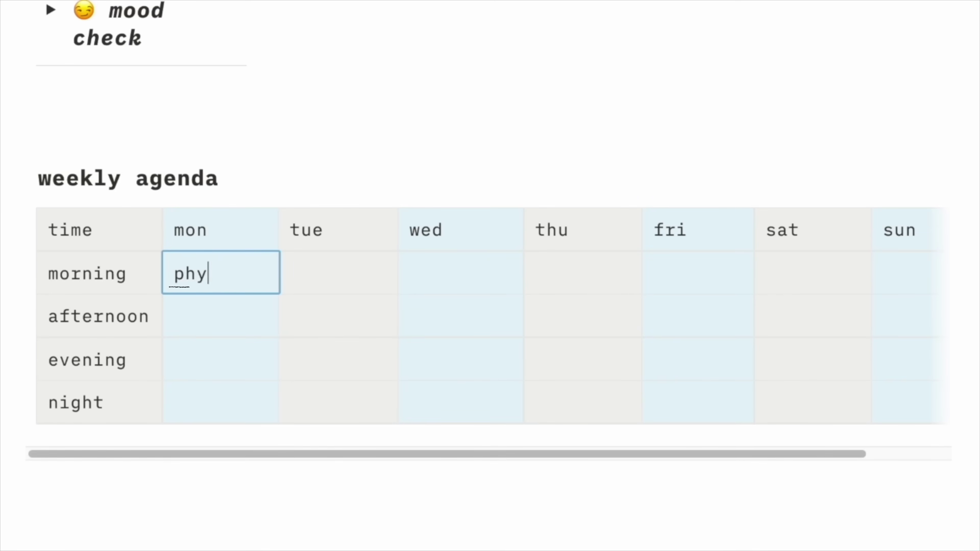
Enter physics in the Monday, Wednesday and Friday morning agenda cells
{"action": "type", "text": "sicis"}
{"action": "key", "text": "BackSpace"}
{"action": "key", "text": "BackSpace"}
{"action": "type", "text": "s"}
{"action": "left_click", "coordinate": [455, 267]}
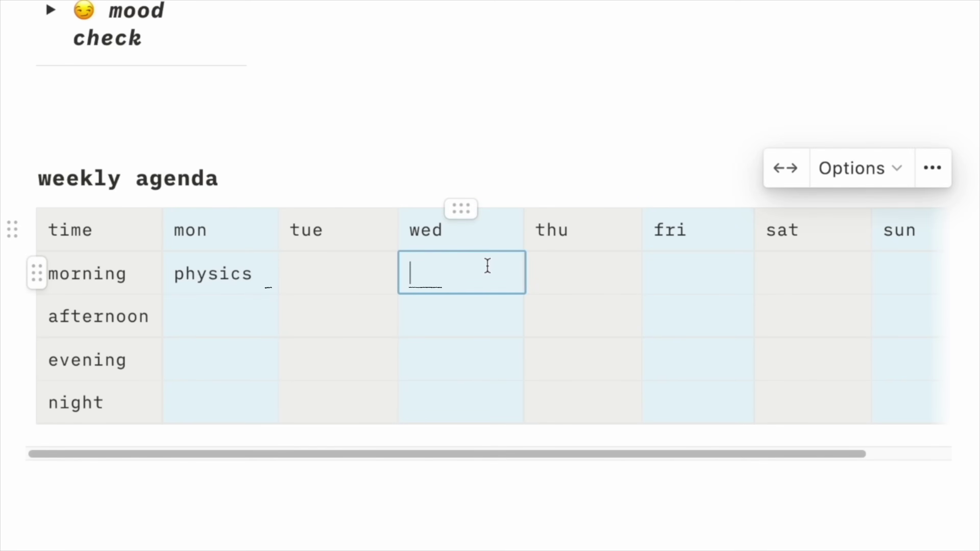
{"action": "type", "text": "physics"}
{"action": "left_click", "coordinate": [748, 273]}
{"action": "type", "text": "physics"}
Enter work in the Tuesday evening cell and move across the following evening slots
{"action": "left_click", "coordinate": [339, 358]}
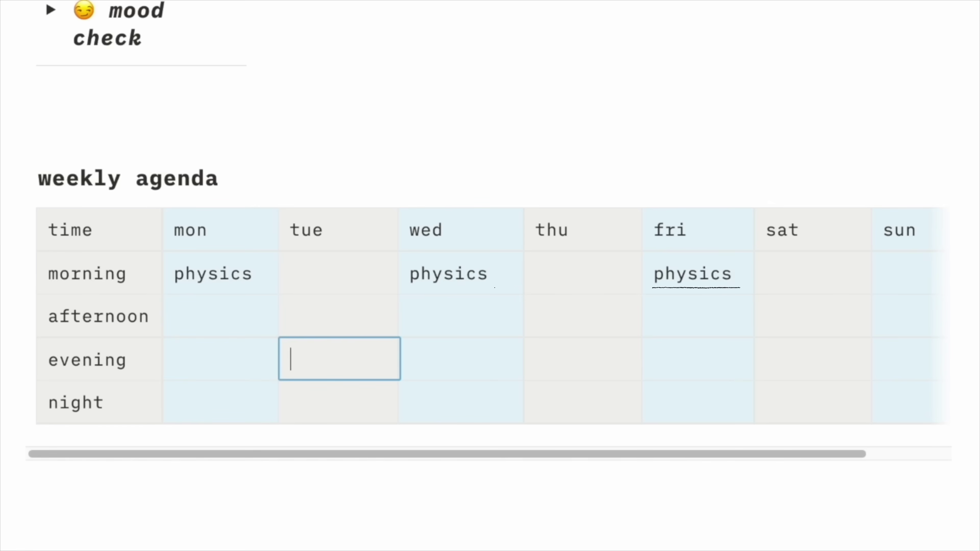
{"action": "type", "text": "work"}
{"action": "type", "text": "w"}
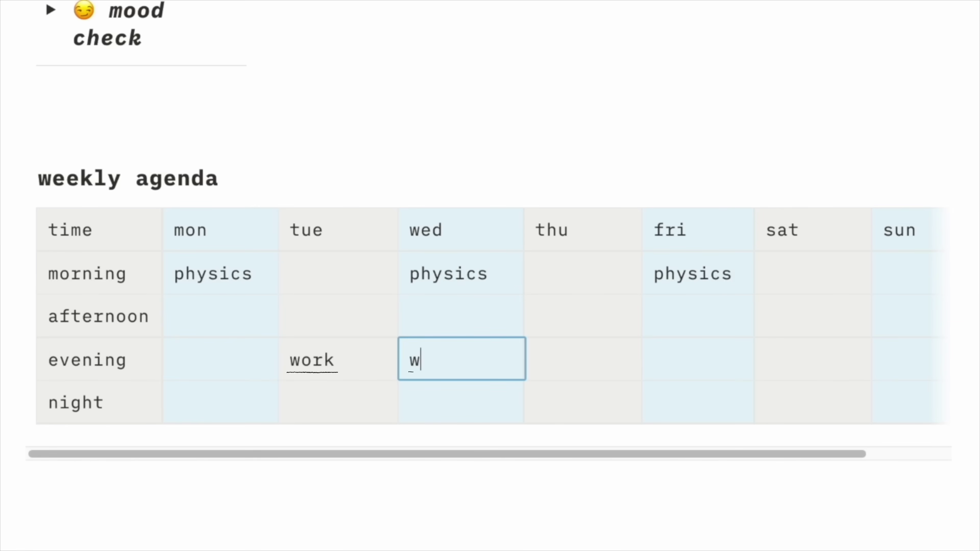
{"action": "key", "text": "Tab"}
{"action": "type", "text": "work"}
{"action": "key", "text": "Tab"}
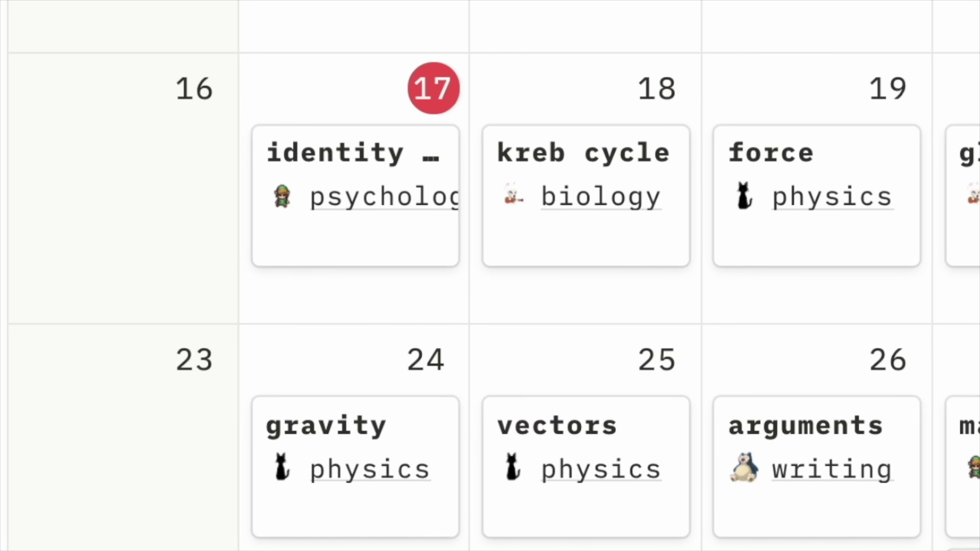
Open the Oct 17 identity of self lesson, change its mastery level, and return to the calendar
{"action": "left_click", "coordinate": [321, 249]}
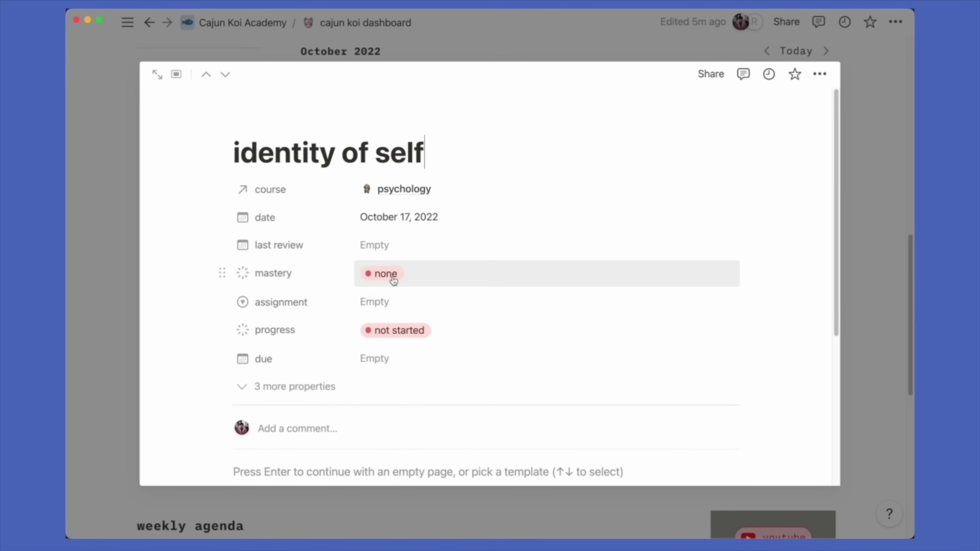
{"action": "left_click", "coordinate": [386, 273]}
{"action": "key", "text": "Escape"}
{"action": "key", "text": "Escape"}
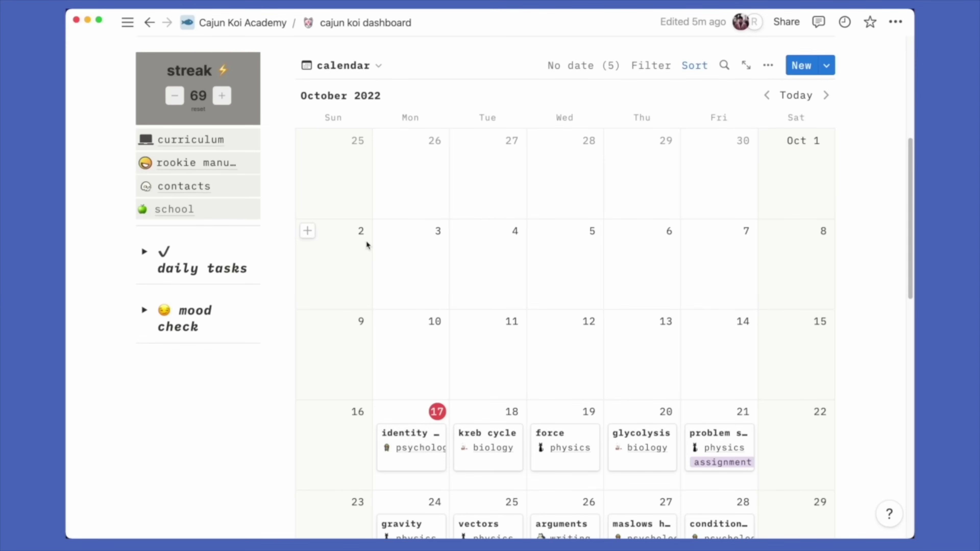
Switch the database to the review view and date identity of self's last review October 17, 2022
{"action": "left_click", "coordinate": [378, 70]}
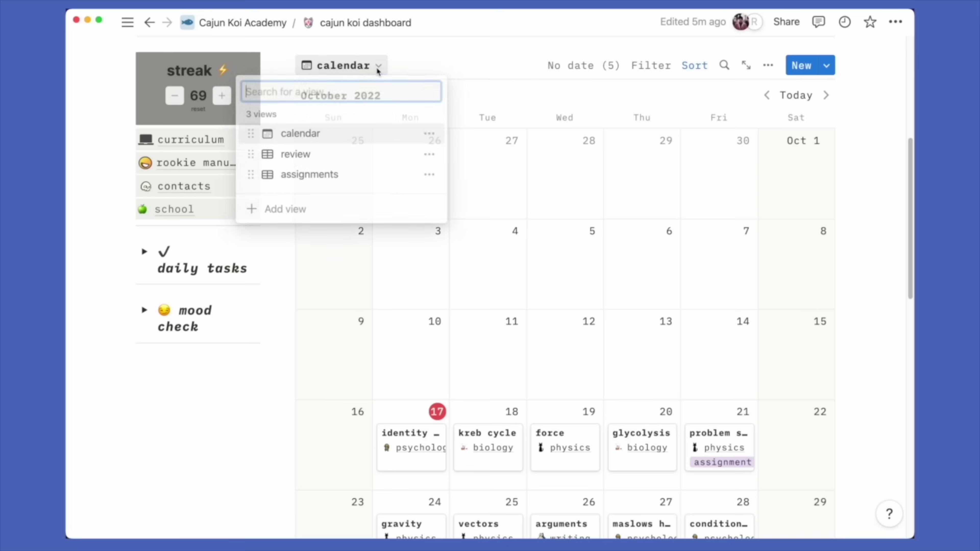
{"action": "left_click", "coordinate": [343, 155]}
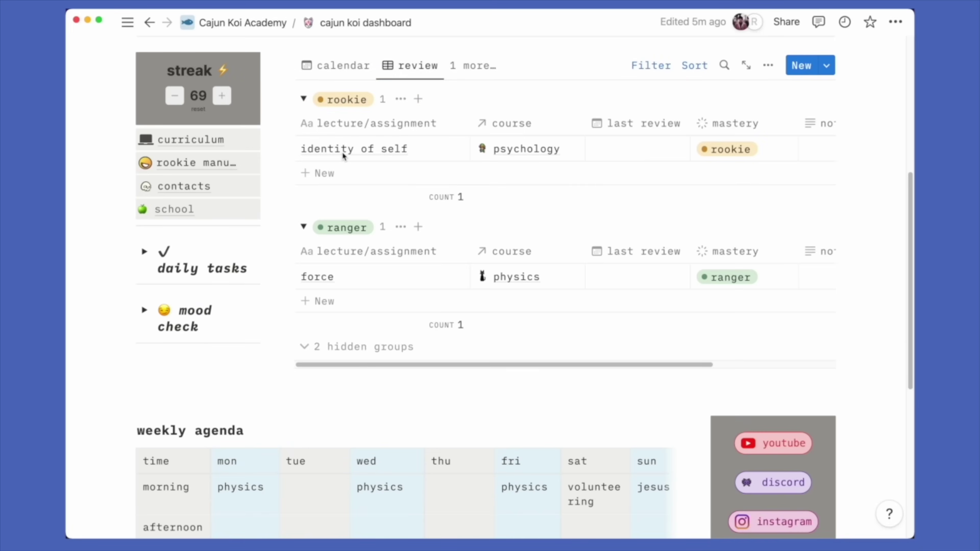
{"action": "scroll", "coordinate": [608, 175], "scroll_direction": "up", "scroll_amount": 1}
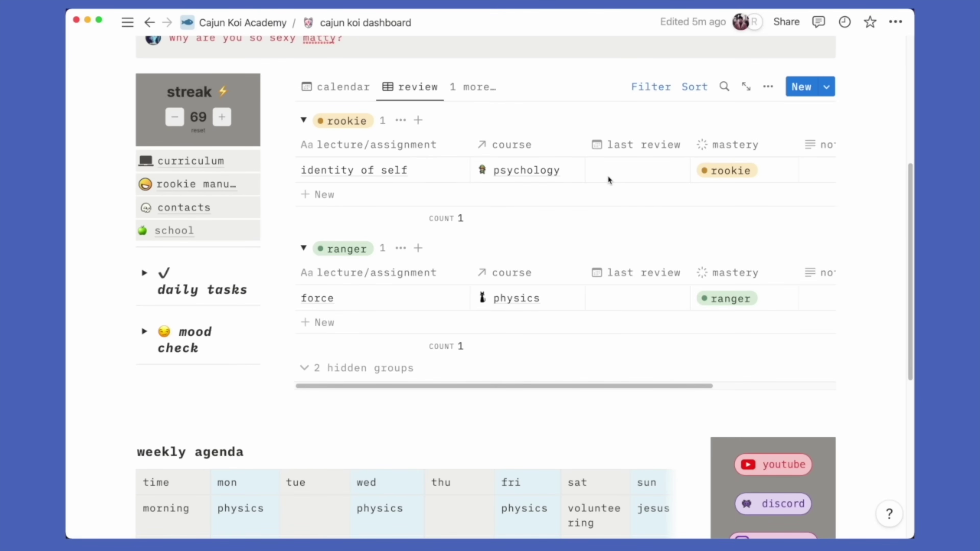
{"action": "left_click", "coordinate": [608, 179]}
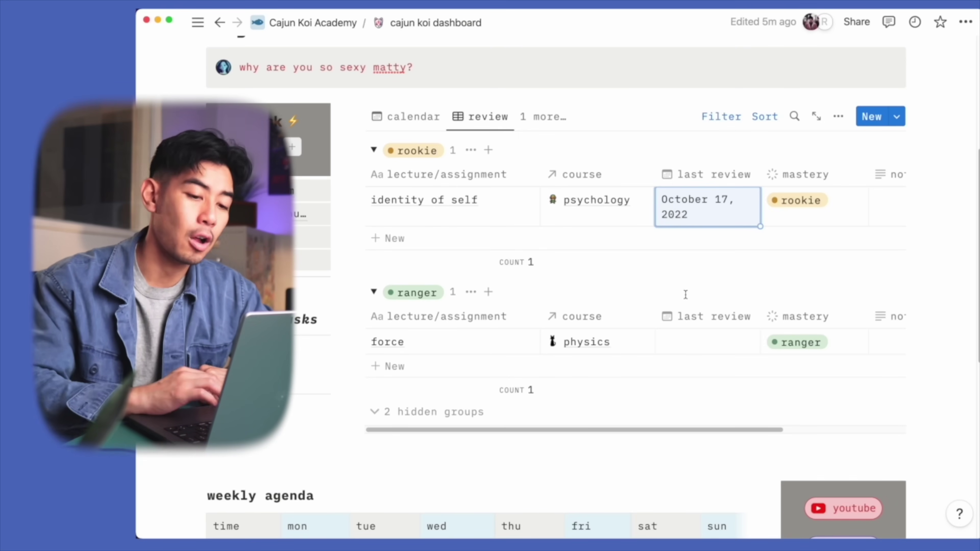
Set identity of self's mastery to ranger, then change it to retired
{"action": "left_click", "coordinate": [792, 210]}
{"action": "left_click", "coordinate": [802, 376]}
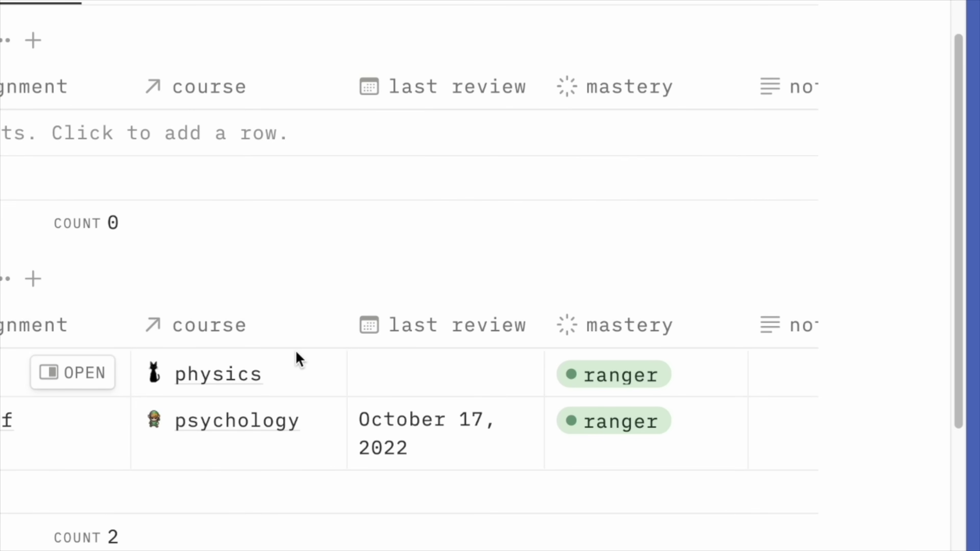
{"action": "left_click", "coordinate": [625, 422]}
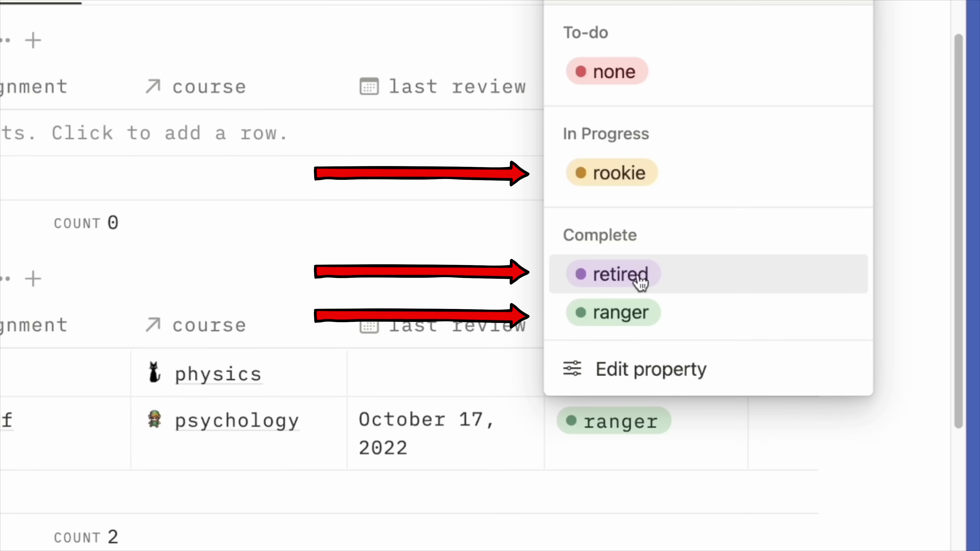
{"action": "left_click", "coordinate": [641, 284]}
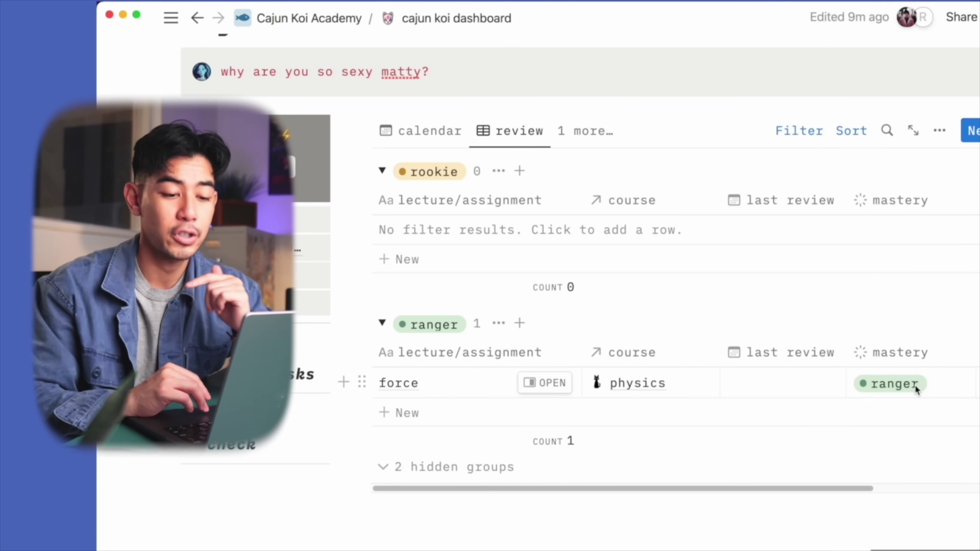
Set the force lesson's mastery to rookie and its last review date to October 17, 2022
{"action": "left_click", "coordinate": [914, 386]}
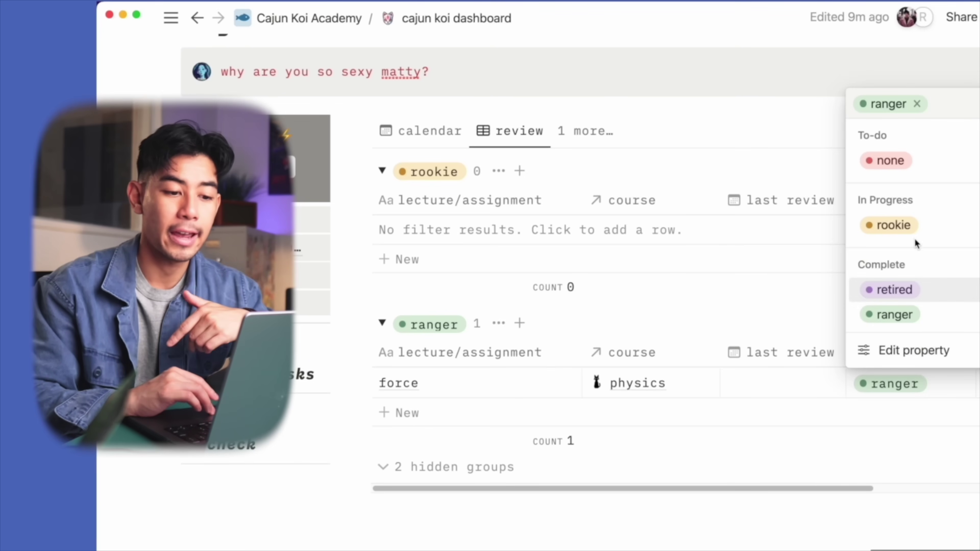
{"action": "left_click", "coordinate": [917, 227]}
{"action": "left_click", "coordinate": [791, 240]}
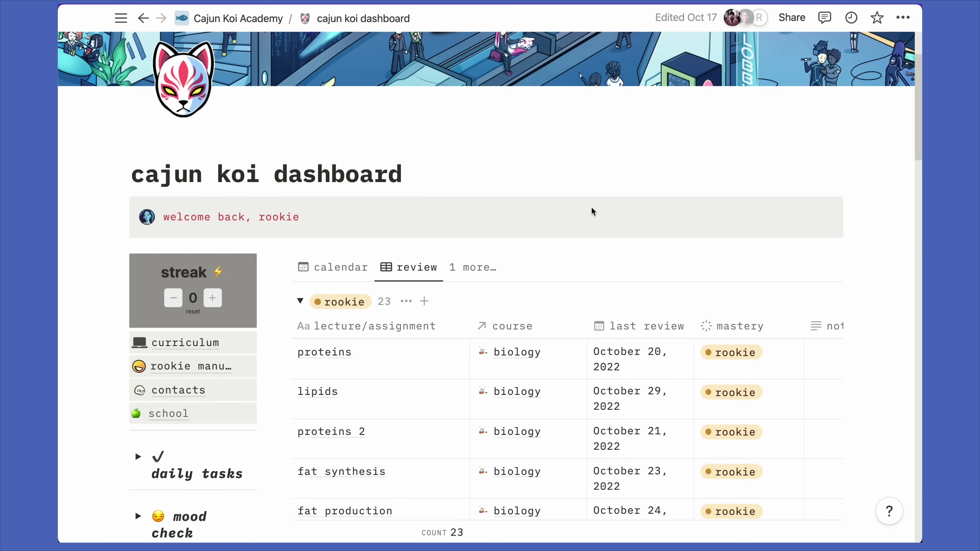
Go from the review table to the curriculum page and open the biology course
{"action": "scroll", "coordinate": [590, 212], "scroll_direction": "down", "scroll_amount": 3}
{"action": "scroll", "coordinate": [590, 209], "scroll_direction": "down", "scroll_amount": 15}
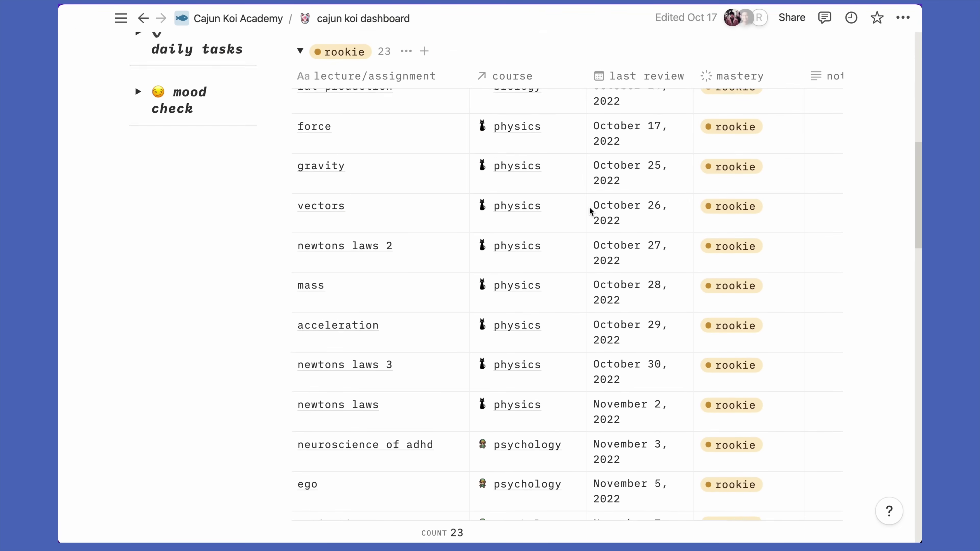
{"action": "scroll", "coordinate": [589, 207], "scroll_direction": "down", "scroll_amount": 10}
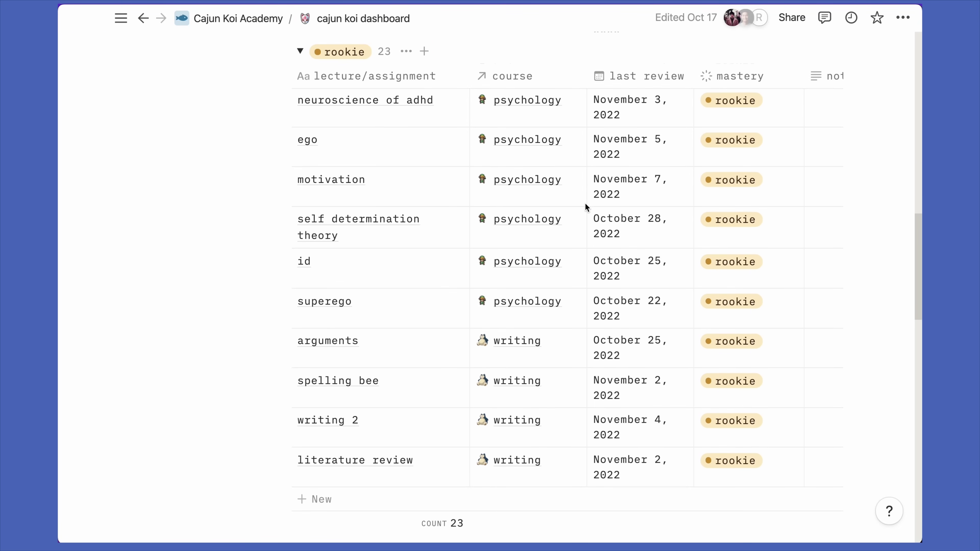
{"action": "scroll", "coordinate": [584, 198], "scroll_direction": "down", "scroll_amount": 10}
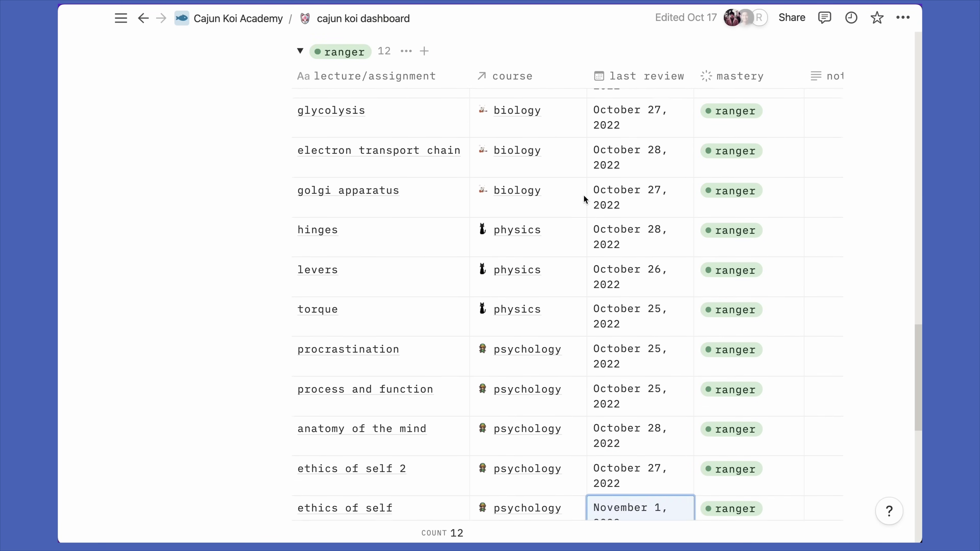
{"action": "scroll", "coordinate": [590, 207], "scroll_direction": "up", "scroll_amount": 15}
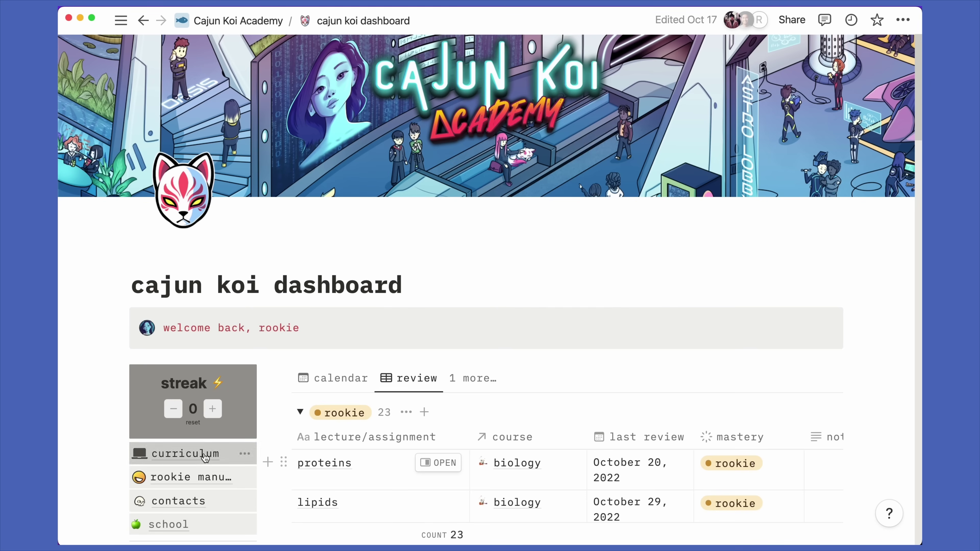
{"action": "left_click", "coordinate": [205, 458]}
{"action": "left_click", "coordinate": [324, 233]}
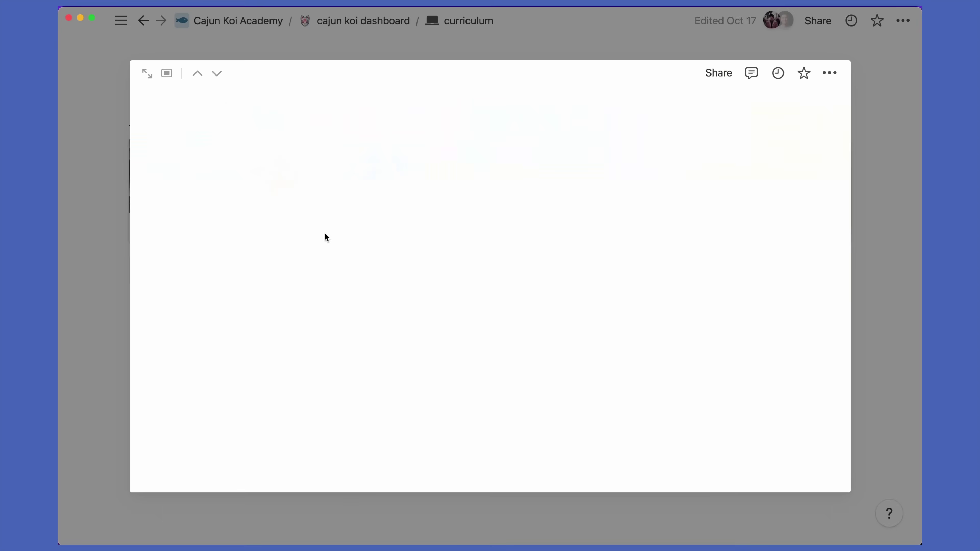
Show the biology lessons in the review view, grouped by mastery
{"action": "scroll", "coordinate": [331, 266], "scroll_direction": "down", "scroll_amount": 4}
{"action": "scroll", "coordinate": [324, 265], "scroll_direction": "down", "scroll_amount": 3}
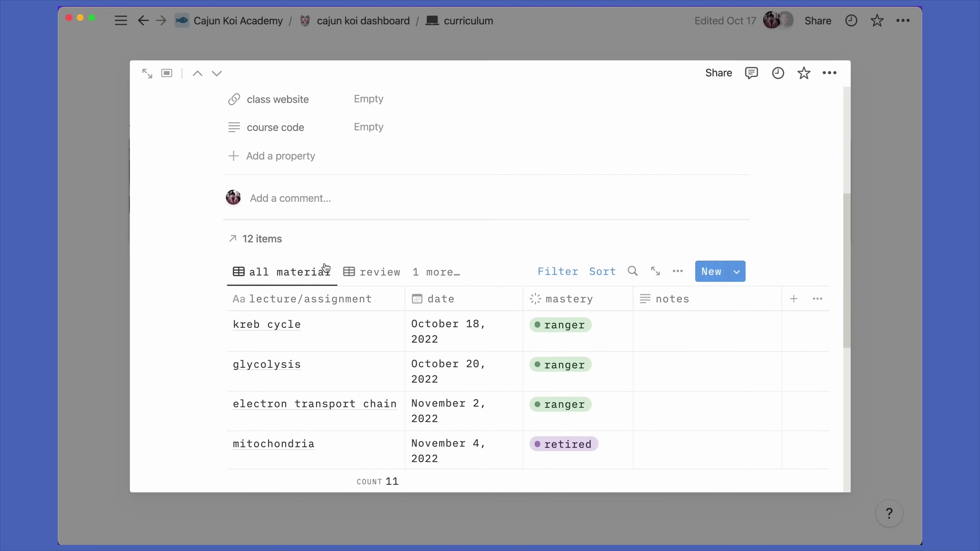
{"action": "left_click", "coordinate": [372, 269]}
{"action": "scroll", "coordinate": [371, 272], "scroll_direction": "down", "scroll_amount": 4}
{"action": "scroll", "coordinate": [370, 272], "scroll_direction": "down", "scroll_amount": 3}
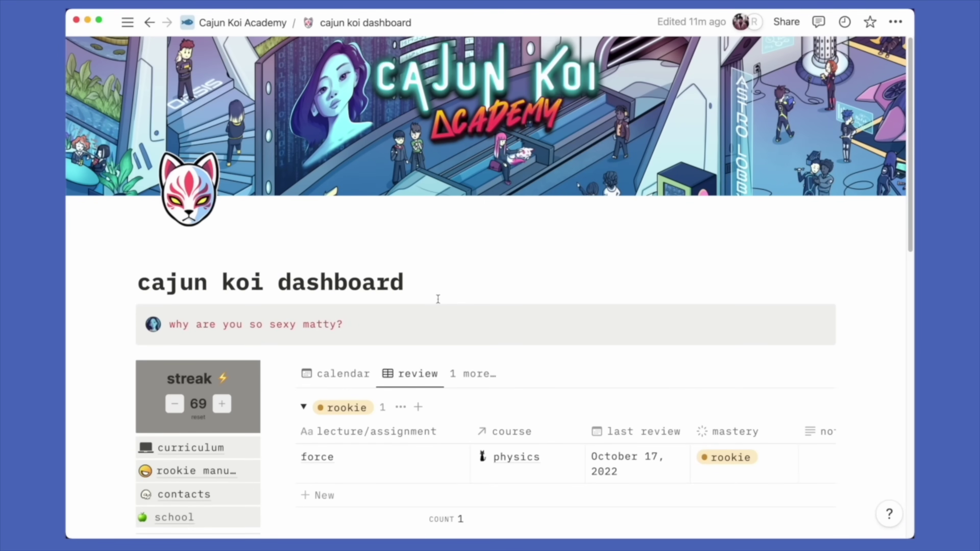
Raise the streak counter from 69 to 80, then lower it to 77
{"action": "scroll", "coordinate": [438, 298], "scroll_direction": "down", "scroll_amount": 3}
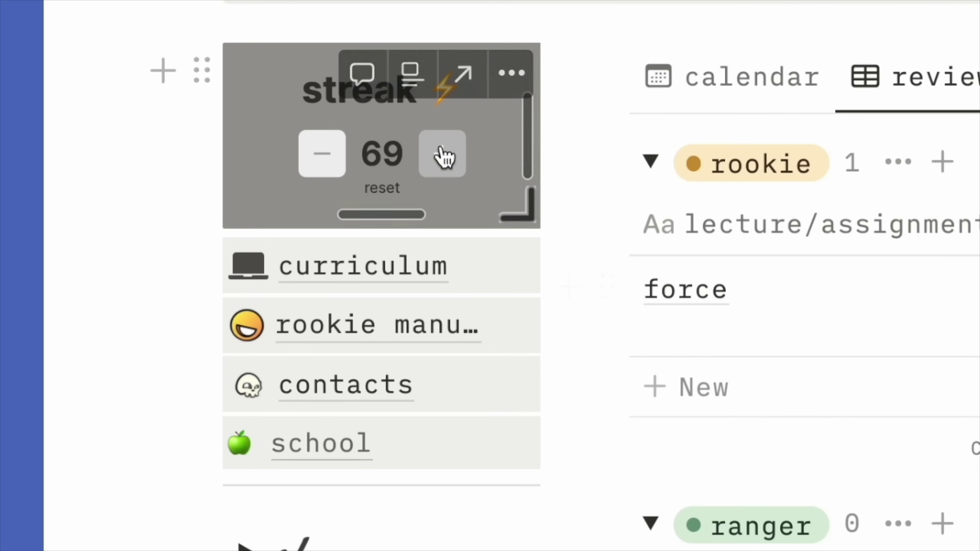
{"action": "left_click", "coordinate": [443, 154]}
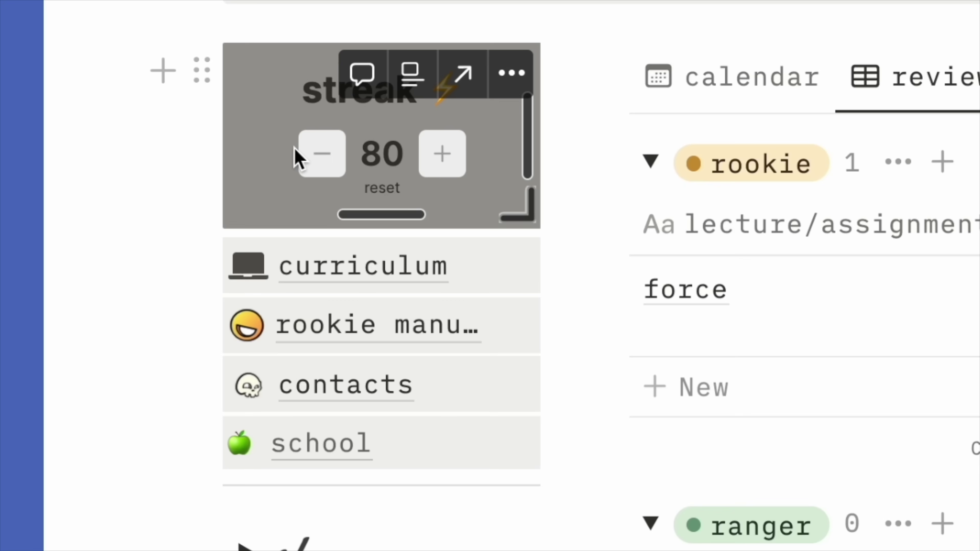
{"action": "left_click", "coordinate": [315, 155]}
{"action": "left_click", "coordinate": [314, 154]}
{"action": "left_click", "coordinate": [315, 154]}
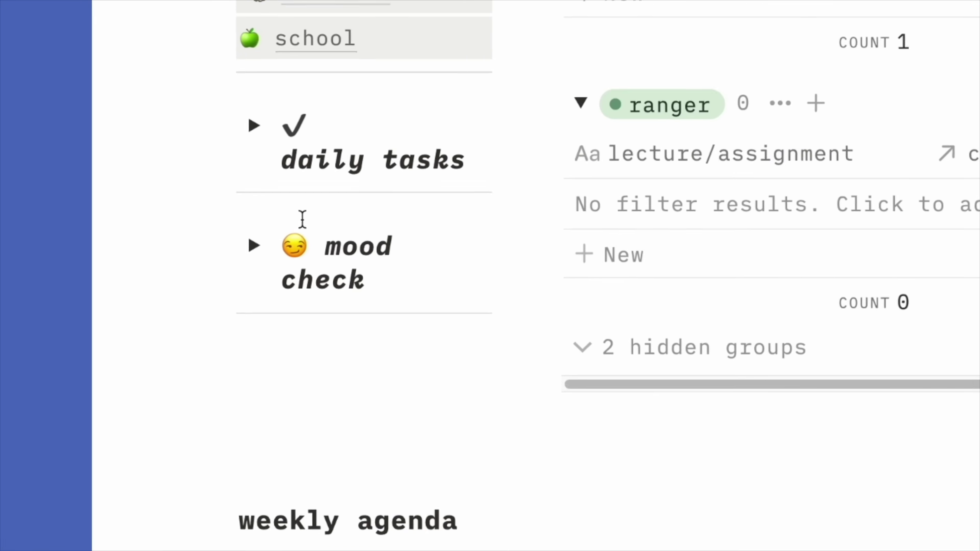
Expand the mood check toggle to reveal the log #1 entry
{"action": "left_click", "coordinate": [250, 246]}
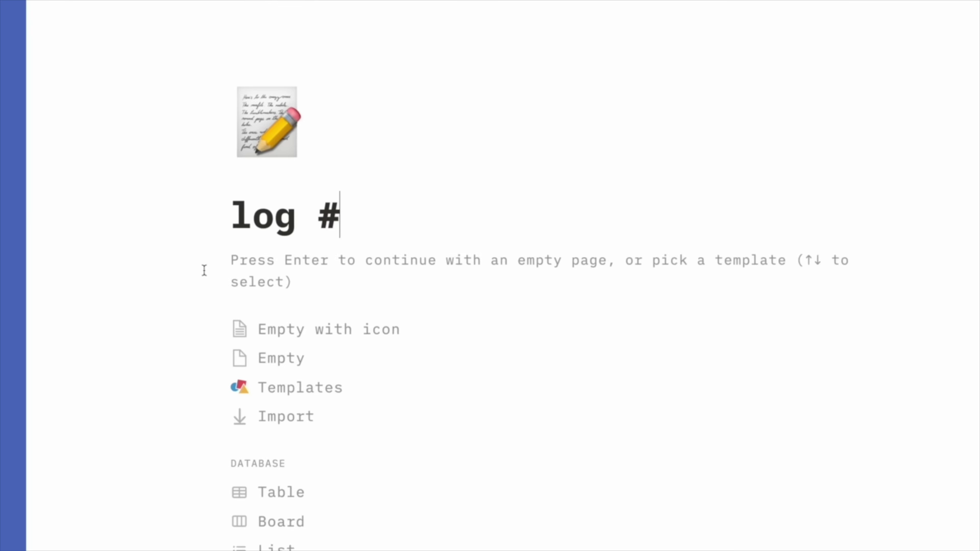
Title the new page log #2 and list prompts like 'How class going?' and stress level
{"action": "type", "text": "2"}
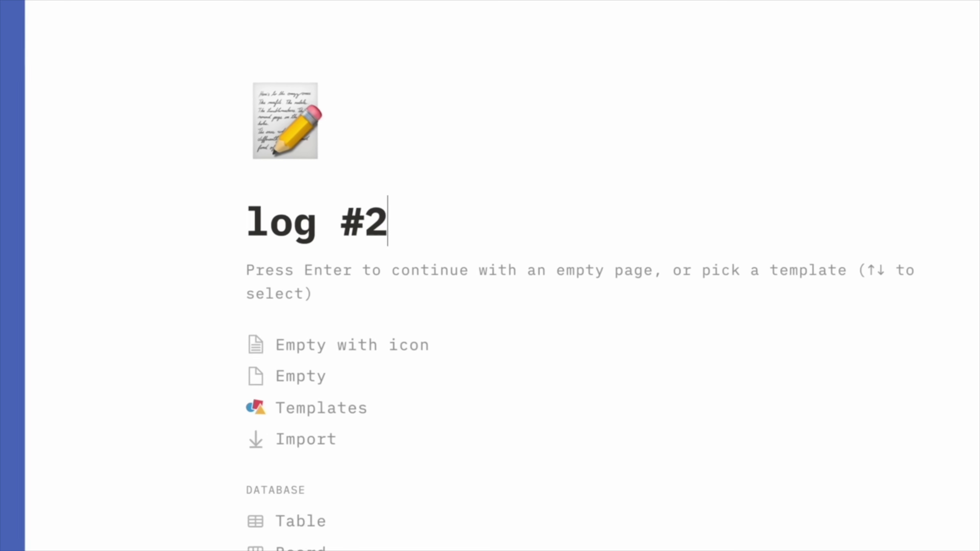
{"action": "key", "text": "Return"}
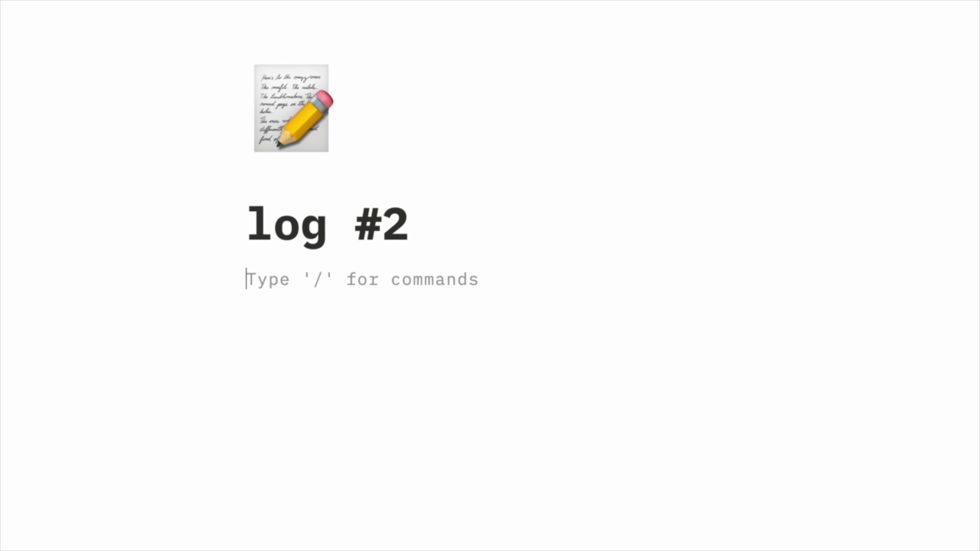
{"action": "type", "text": "How class going?"}
{"action": "key", "text": "Return"}
{"action": "type", "text": "Wh"}
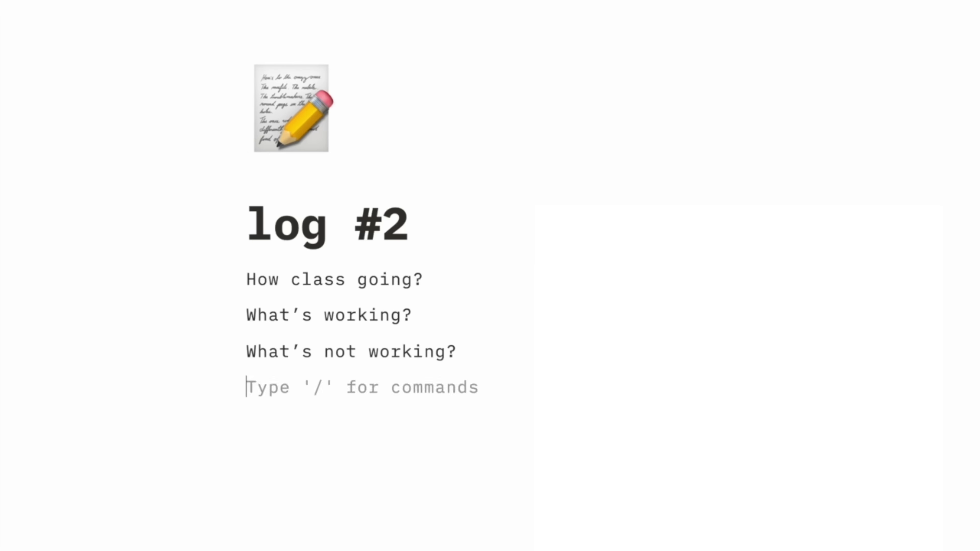
{"action": "type", "text": "'s my stress leve"}
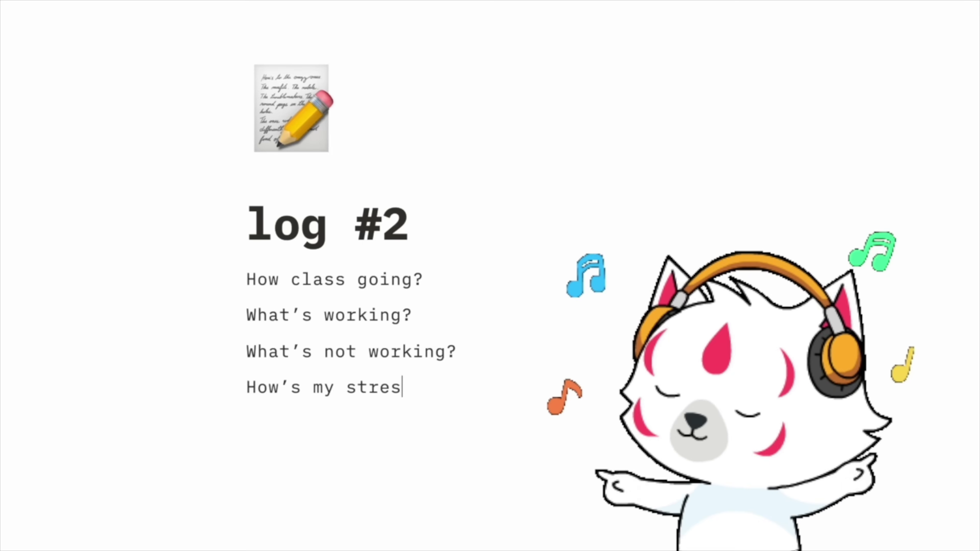
{"action": "type", "text": "l?"}
{"action": "key", "text": "Return"}
{"action": "type", "text": "Am I s"}
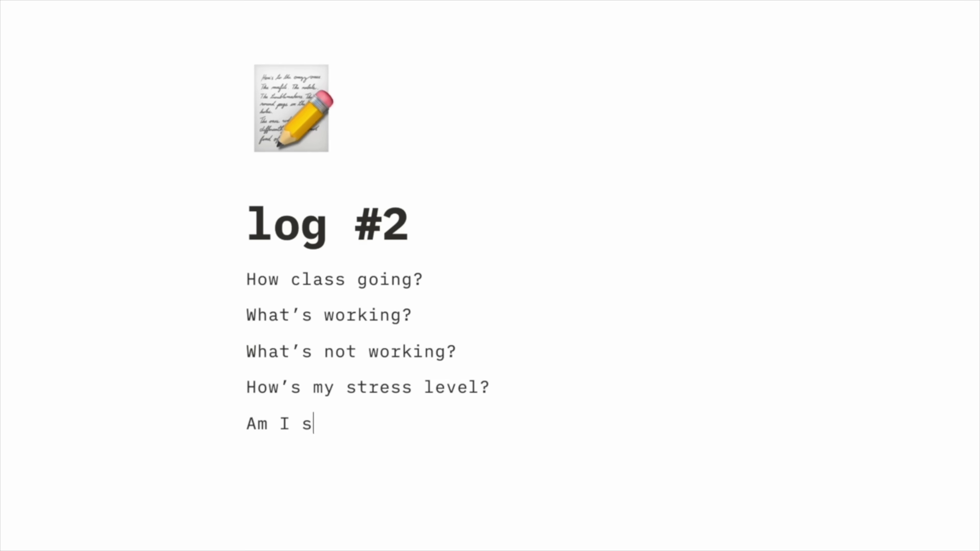